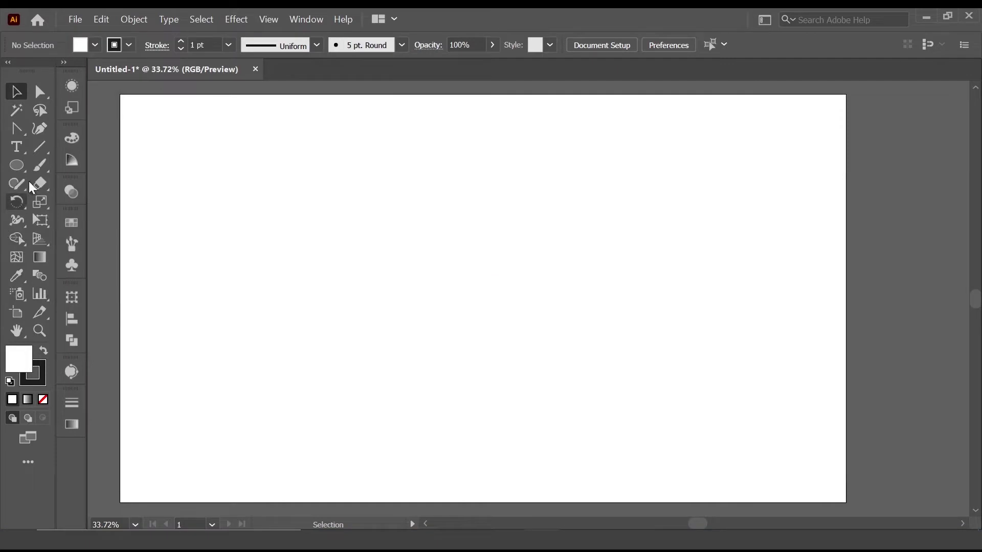
- Draw a circle 500 pt wide and 500 pt high on the artboard
left_click(400, 286)
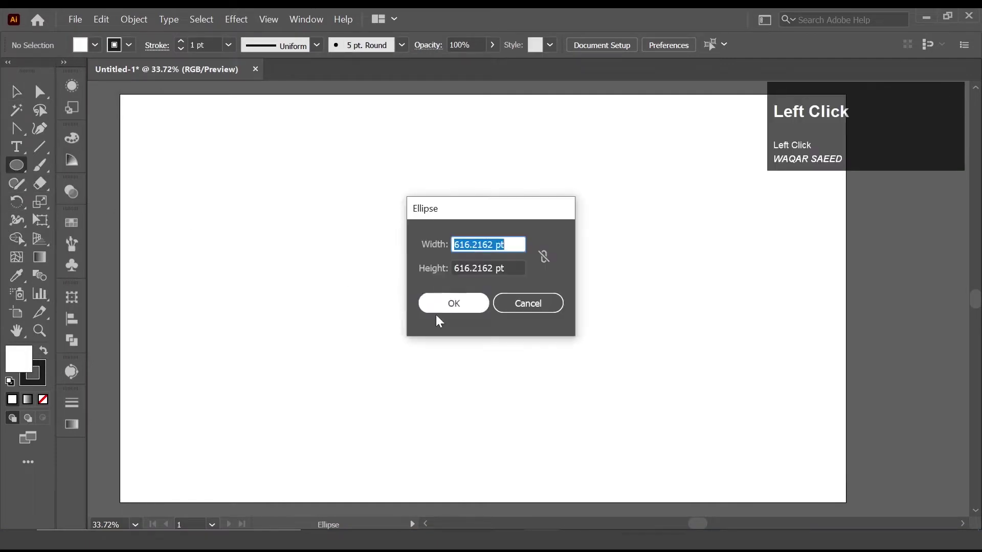
type("5")
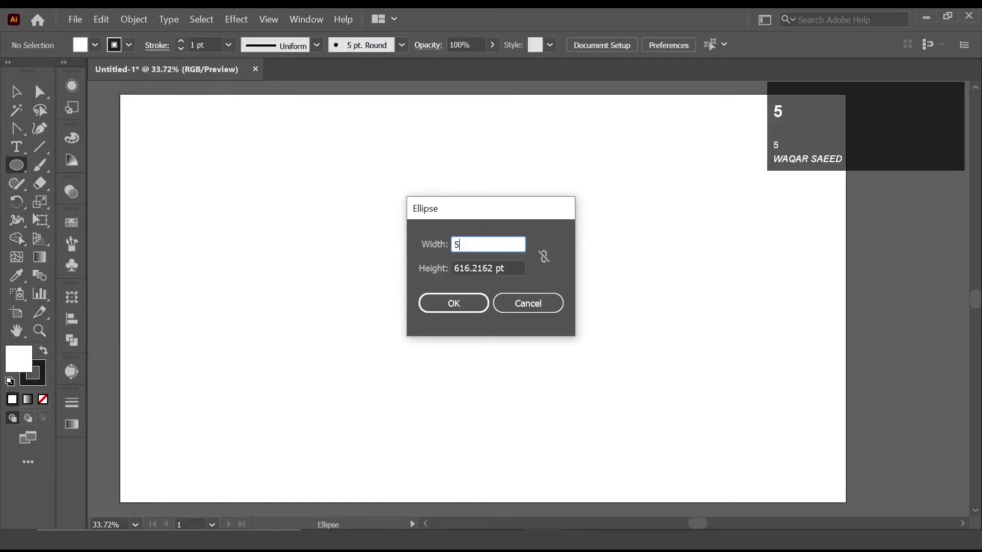
left_click(509, 267)
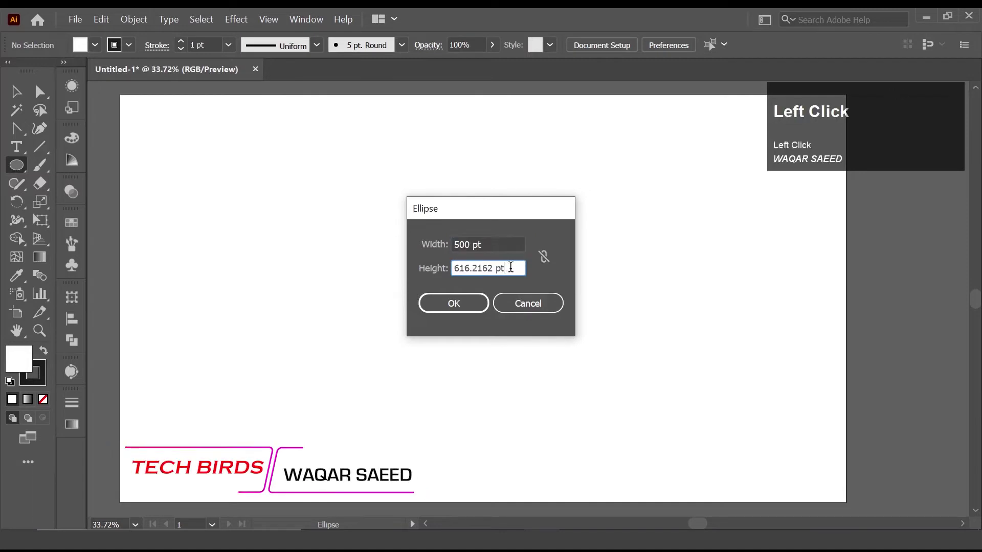
left_click_drag(510, 267, 386, 272)
type("500")
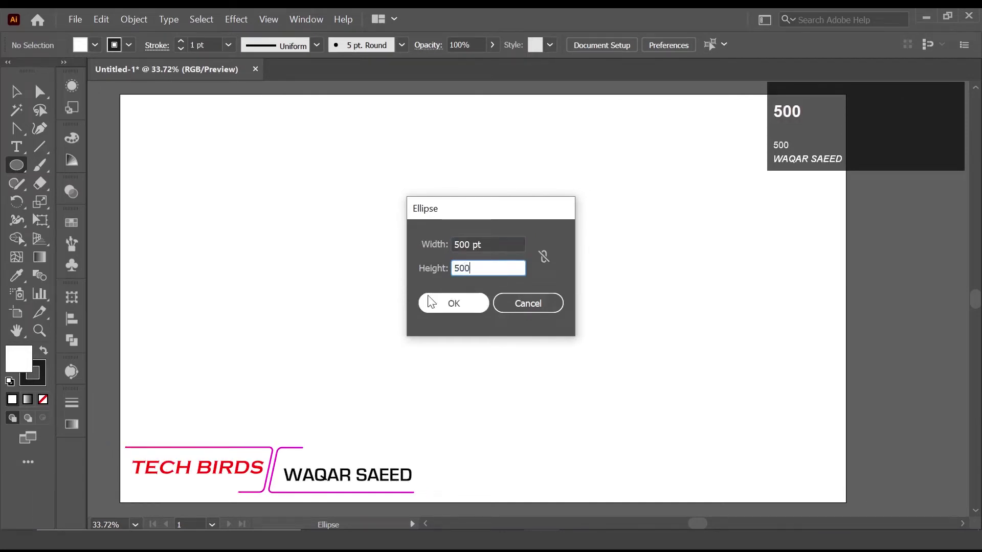
left_click(427, 302)
- Center the circle horizontally and vertically on the artboard
left_click(16, 92)
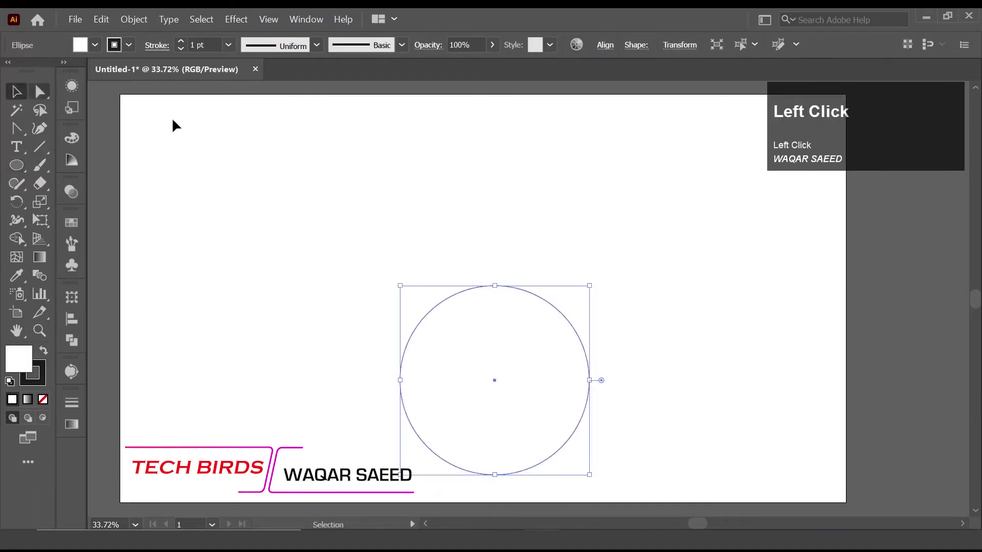
left_click(608, 49)
left_click(478, 89)
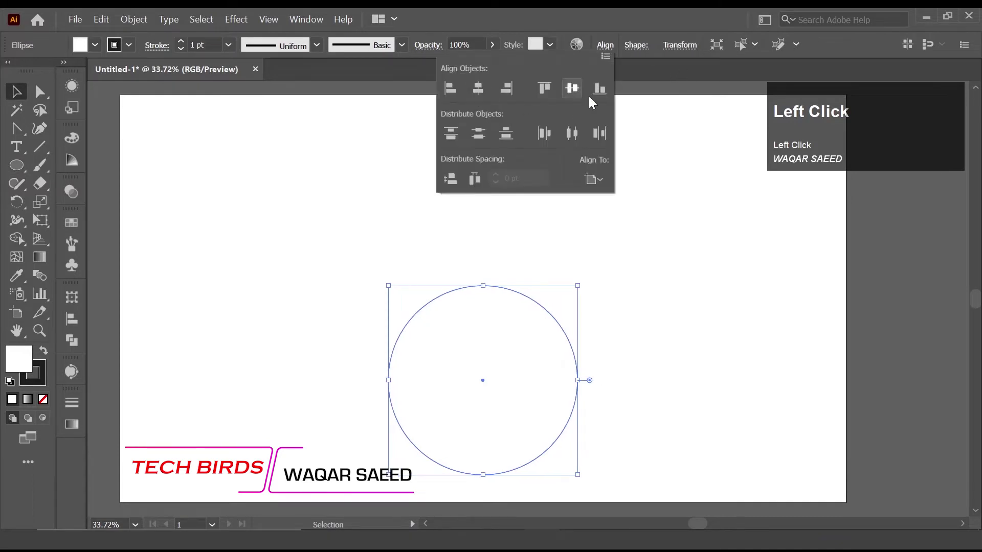
left_click(571, 89)
left_click(658, 246)
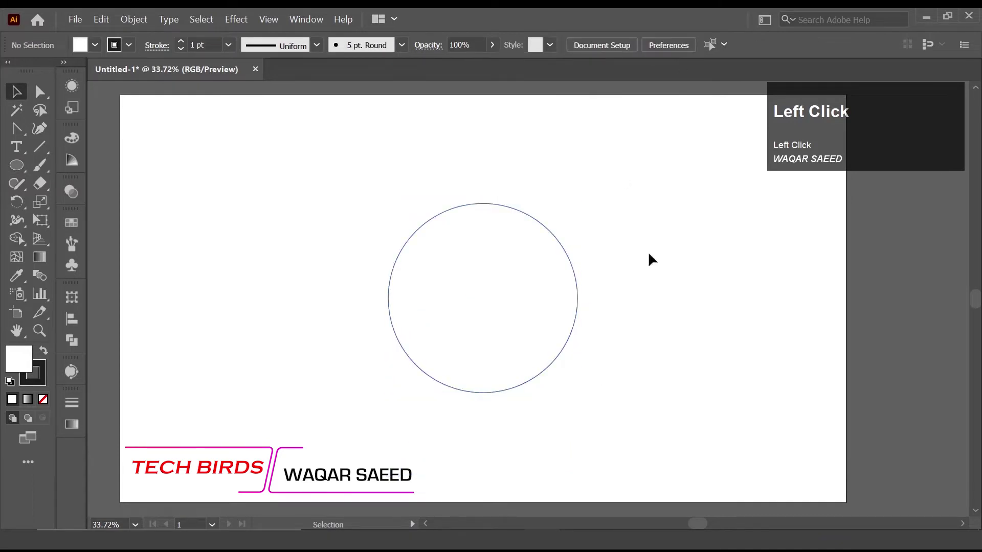
- Set the circle's stroke weight to 100 pt
left_click(565, 275)
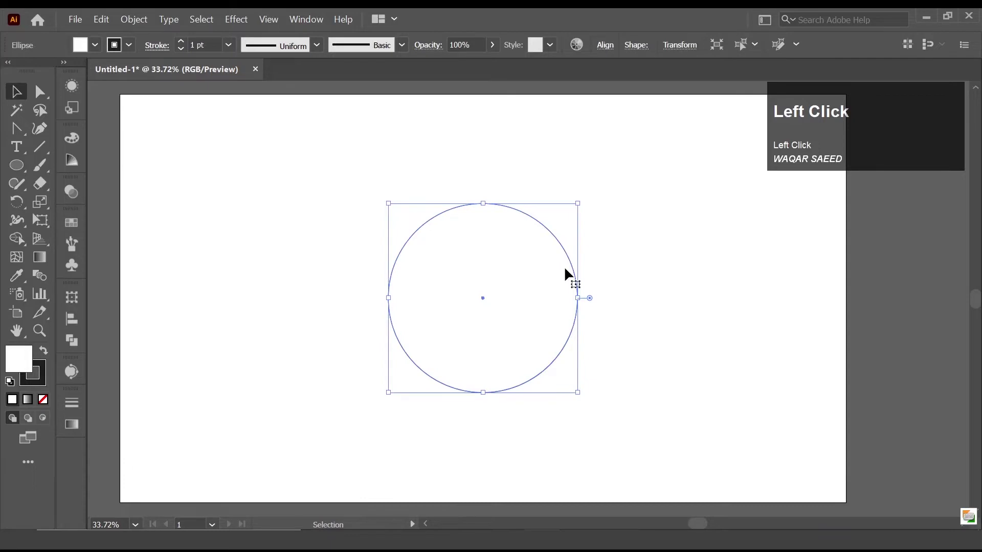
left_click(153, 45)
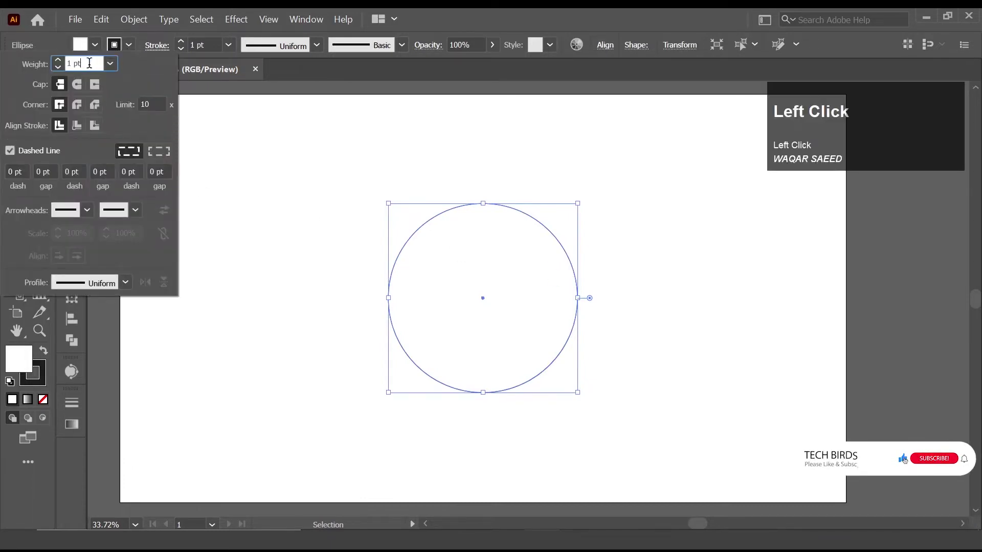
type("100")
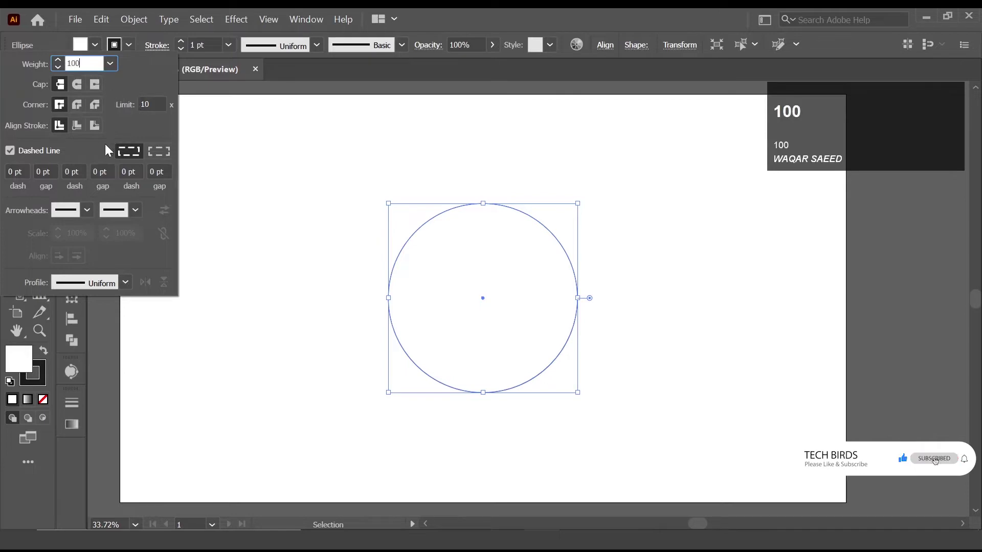
- Set the second dash and second gap of the circle's dashed stroke to 400 pt each
left_click(72, 171)
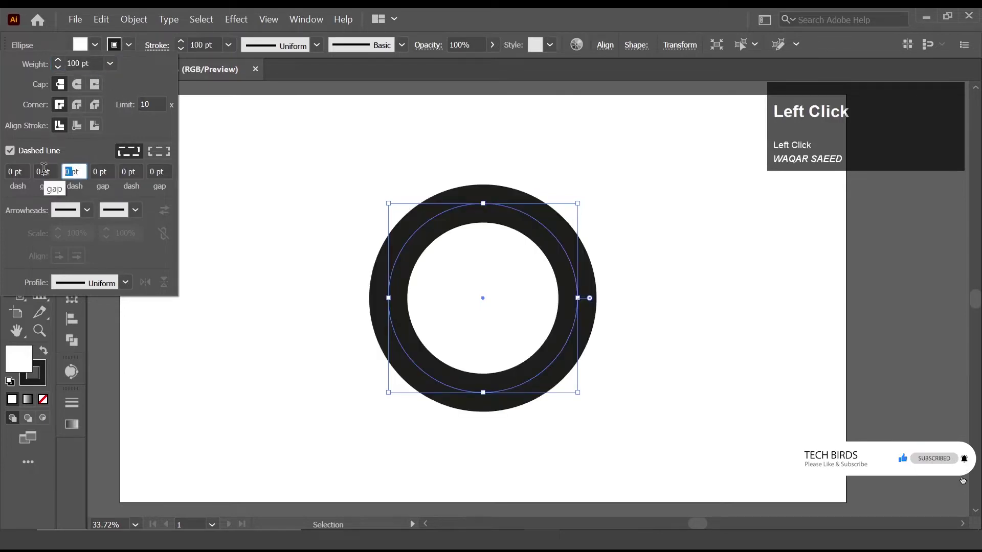
type("400")
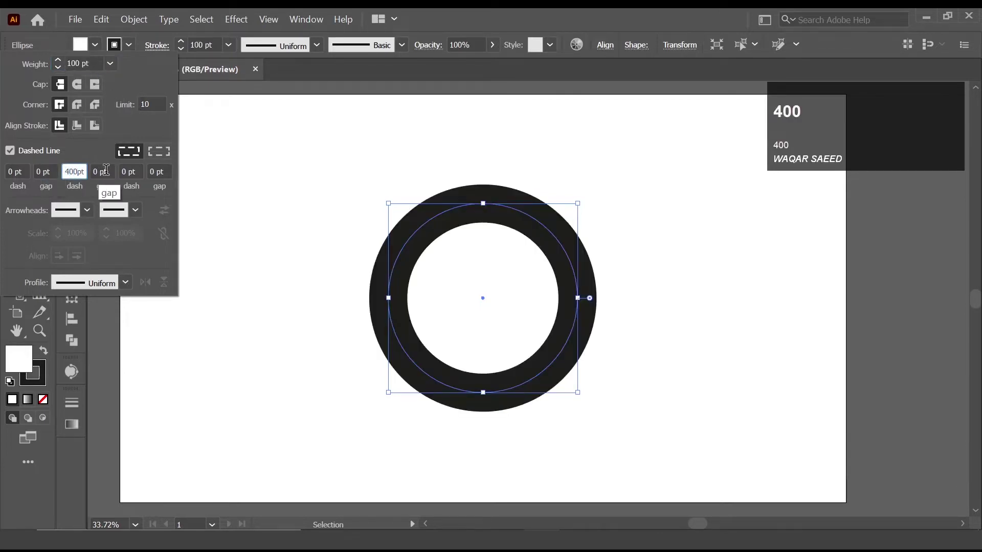
left_click(106, 171)
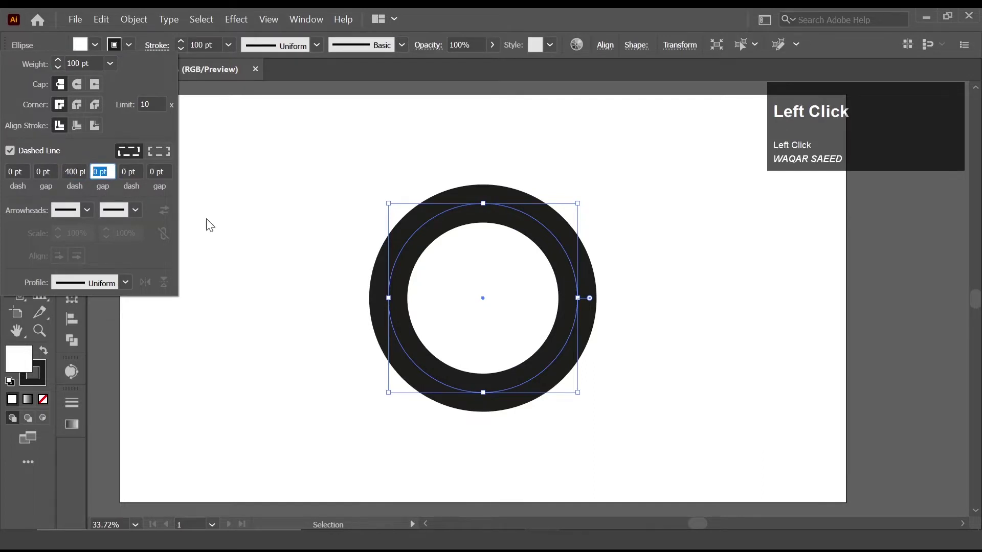
type("400")
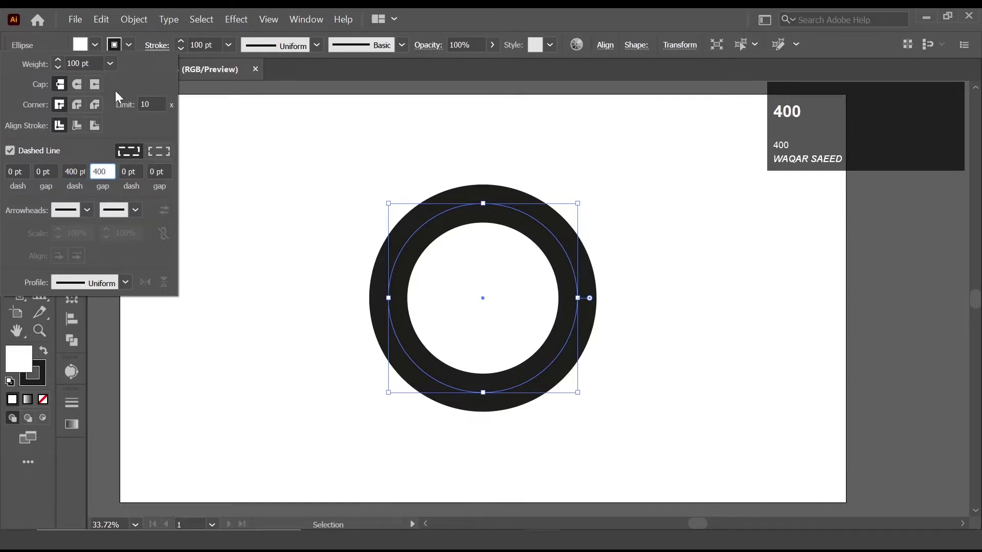
left_click(88, 58)
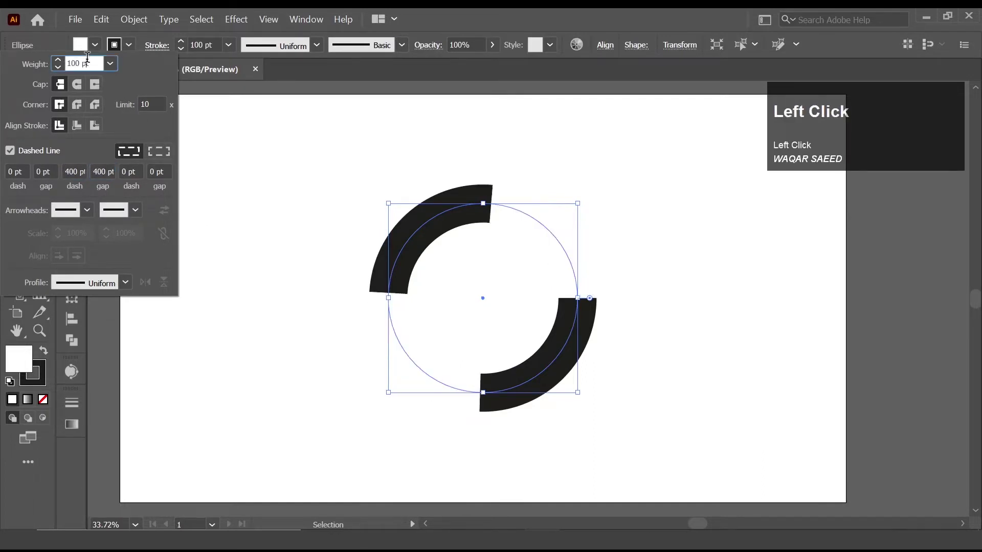
left_click(231, 255)
left_click(280, 245)
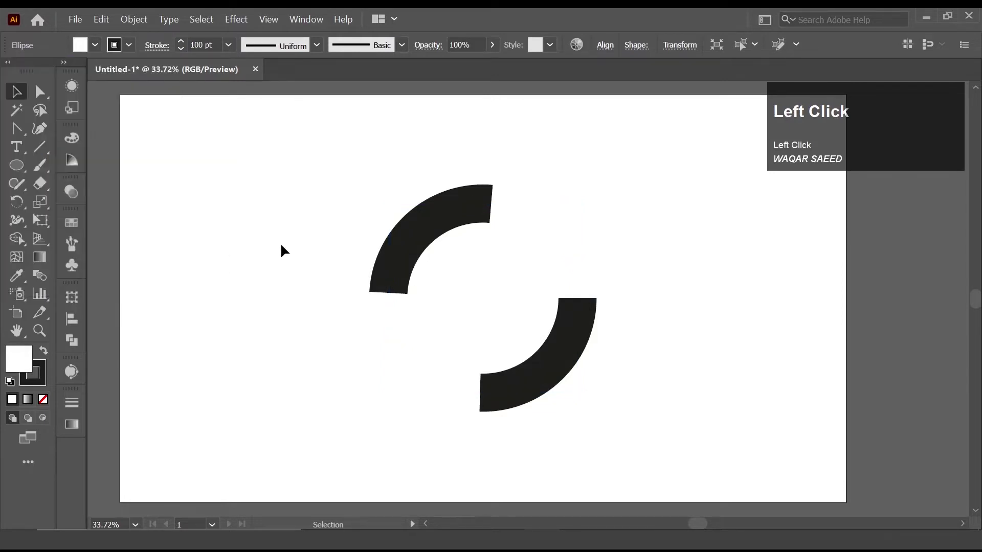
- Expand the dashed circle's fill and stroke into editable shapes
left_click(415, 241)
left_click(105, 19)
mouse_move(130, 20)
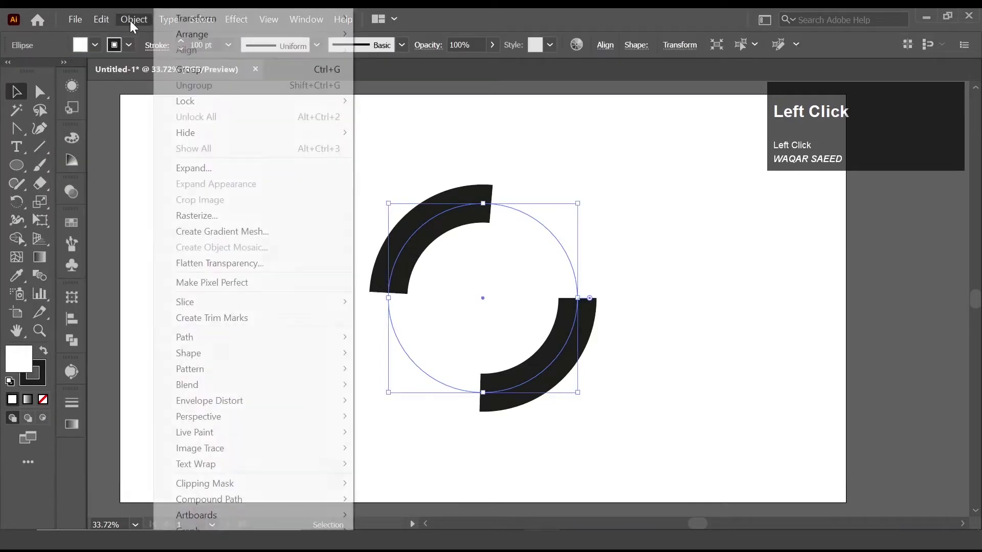
left_click(188, 167)
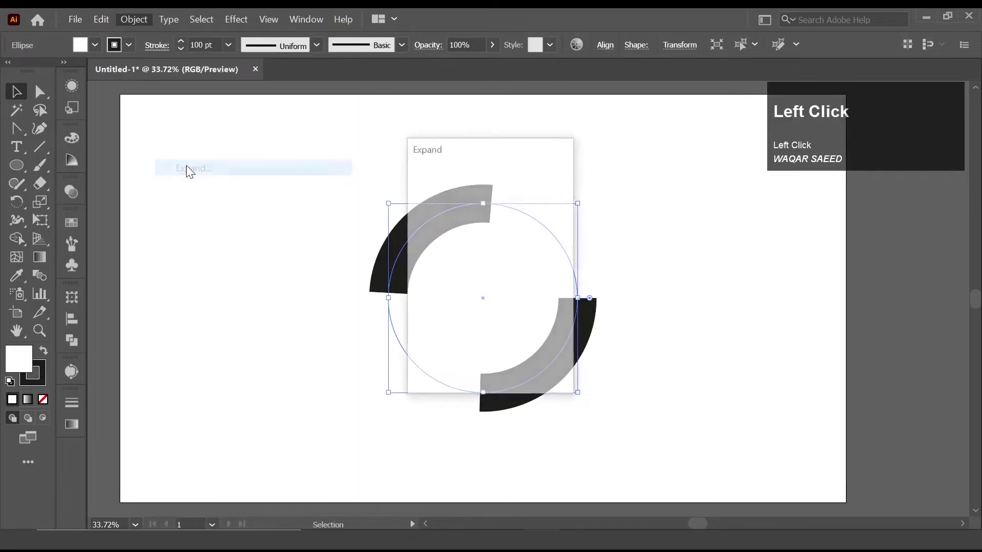
left_click(445, 367)
left_click(334, 311)
- Ungroup the expanded artwork twice so the two arcs and the circle become separate objects
left_click(406, 264)
right_click(405, 262)
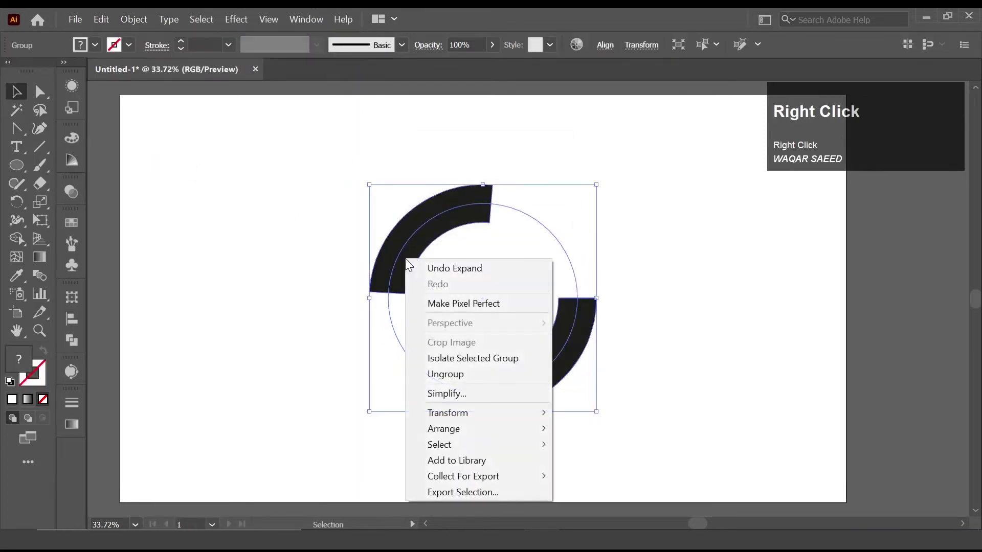
left_click(446, 374)
left_click(320, 327)
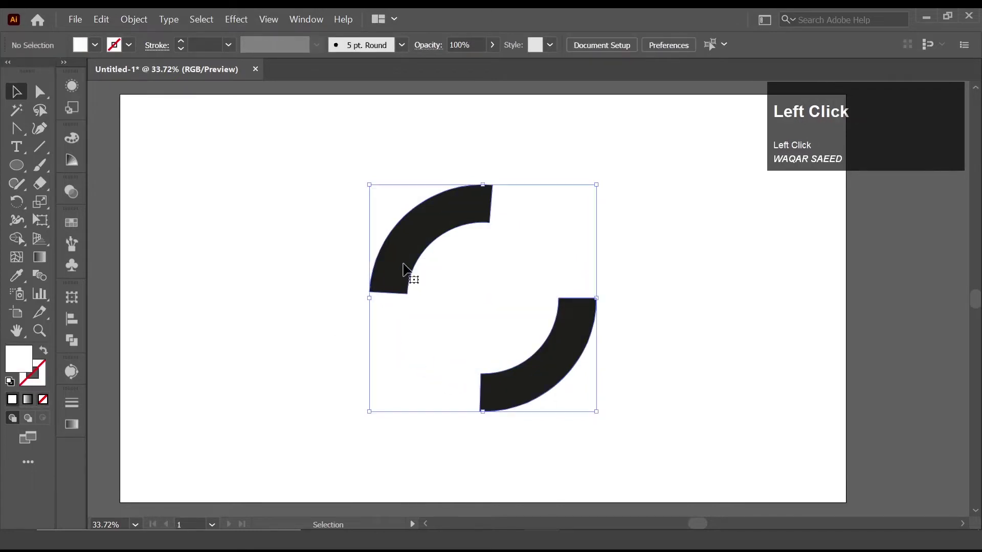
left_click(405, 267)
right_click(405, 265)
left_click(448, 366)
left_click(280, 309)
- Delete the lower-right arc and the leftover circle, keeping only the upper-left arc
left_click(394, 260)
left_click_drag(598, 395, 508, 347)
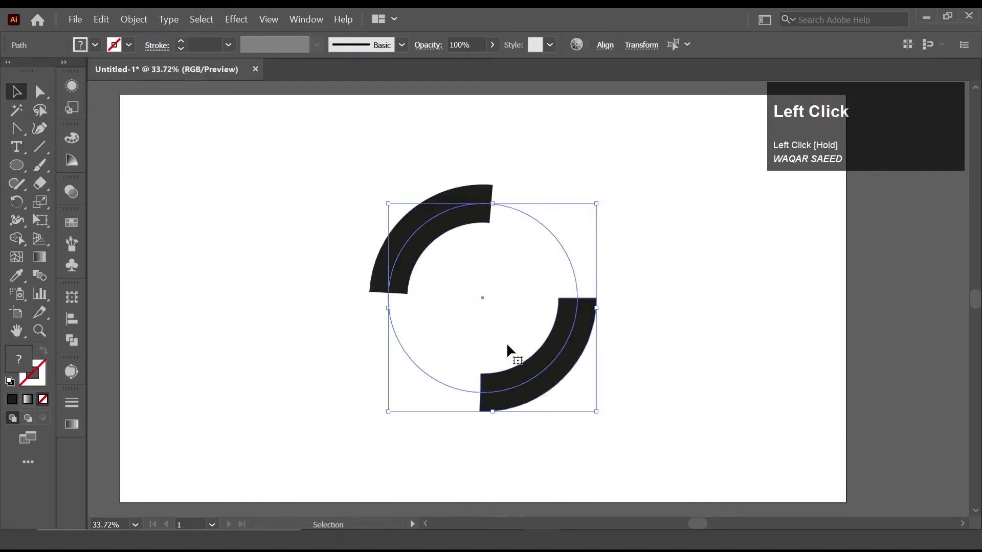
key("Delete")
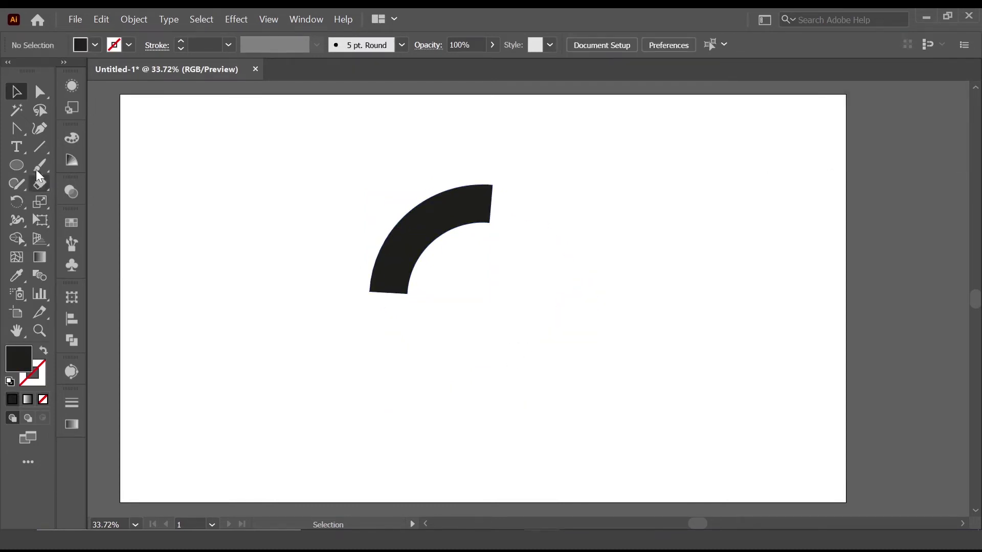
- Draw a line from the arc's lower inner corner up to its outer edge and bend it outward into a curve
left_click(36, 152)
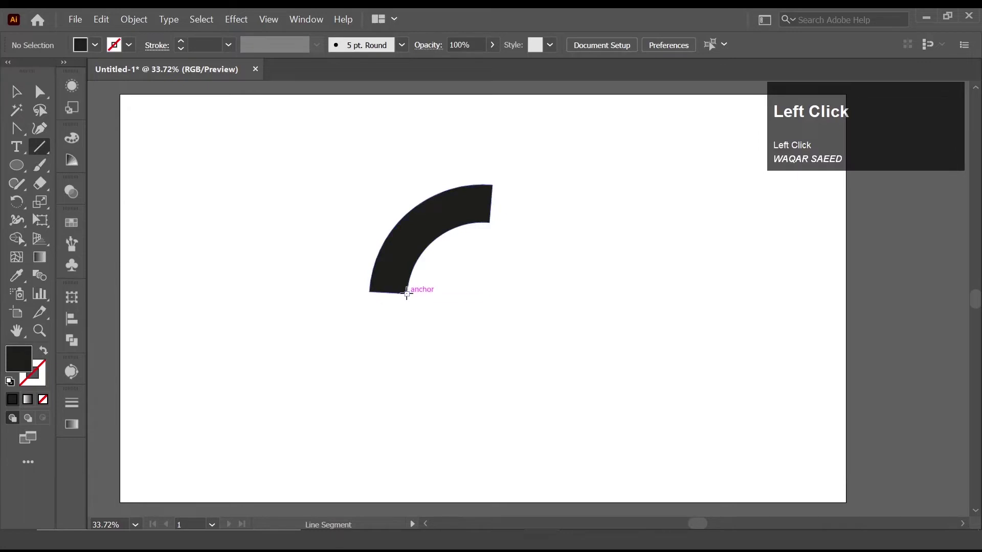
left_click_drag(407, 293, 412, 209)
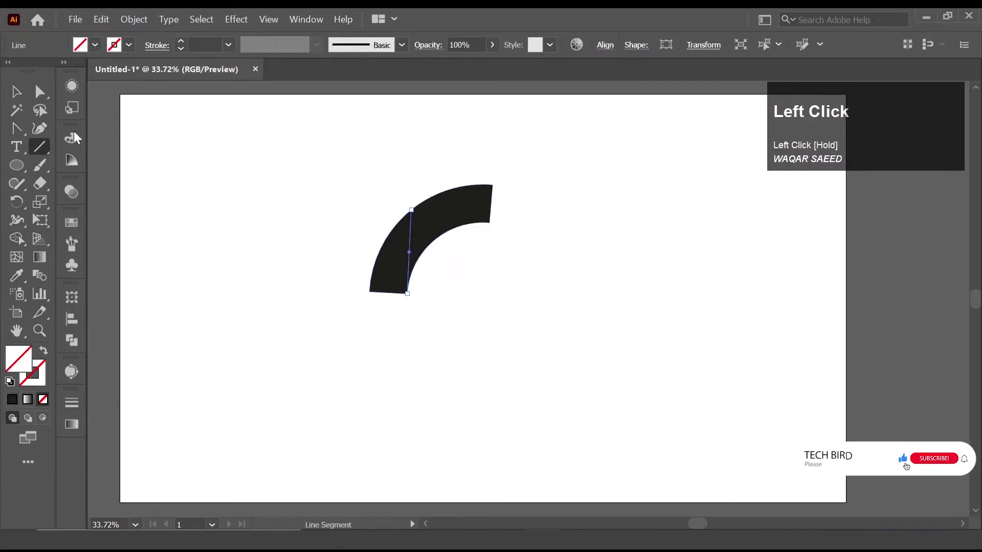
left_click(17, 128)
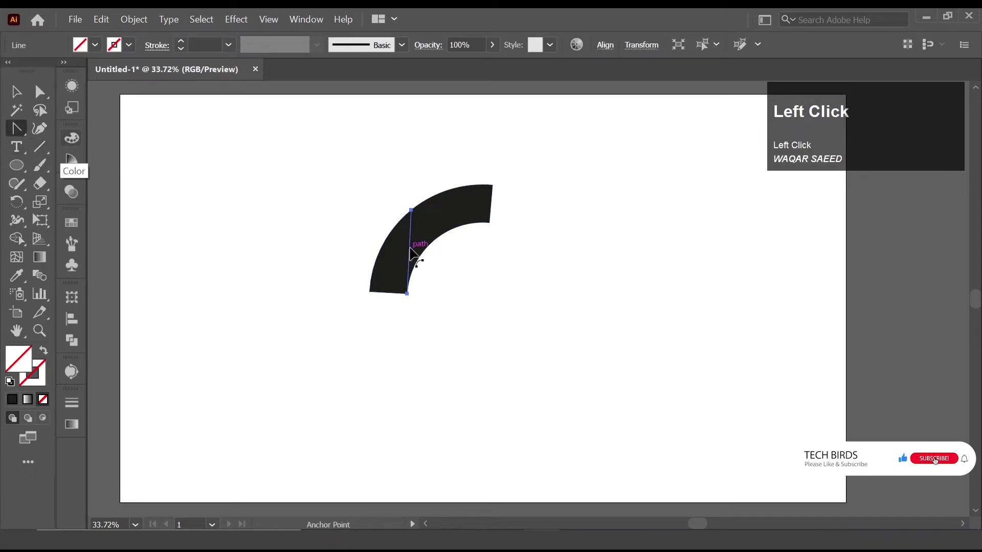
left_click_drag(409, 250, 400, 253)
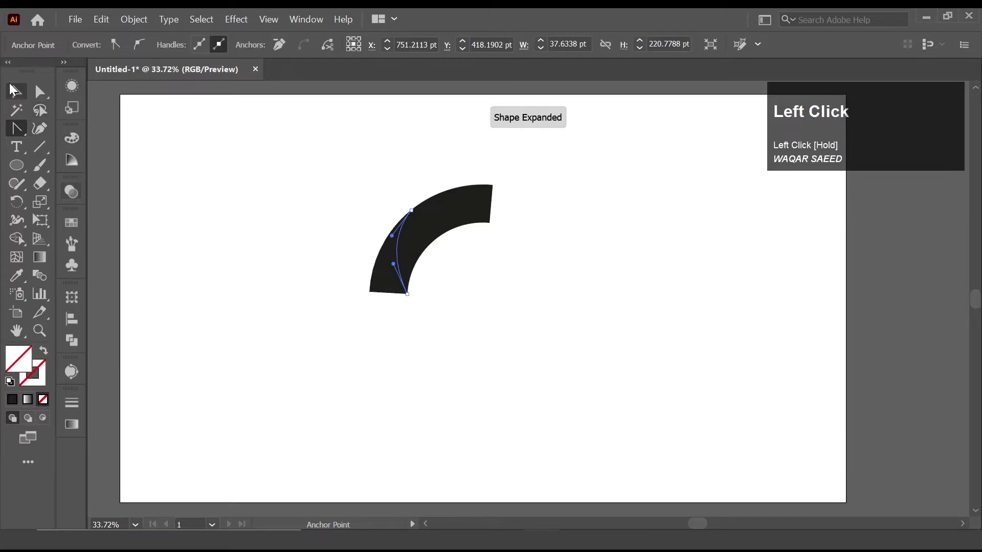
- Select the arc and the curved line and fill both regions on either side of the line red with Shape Builder
left_click(16, 91)
left_click(309, 235)
left_click_drag(295, 184, 508, 282)
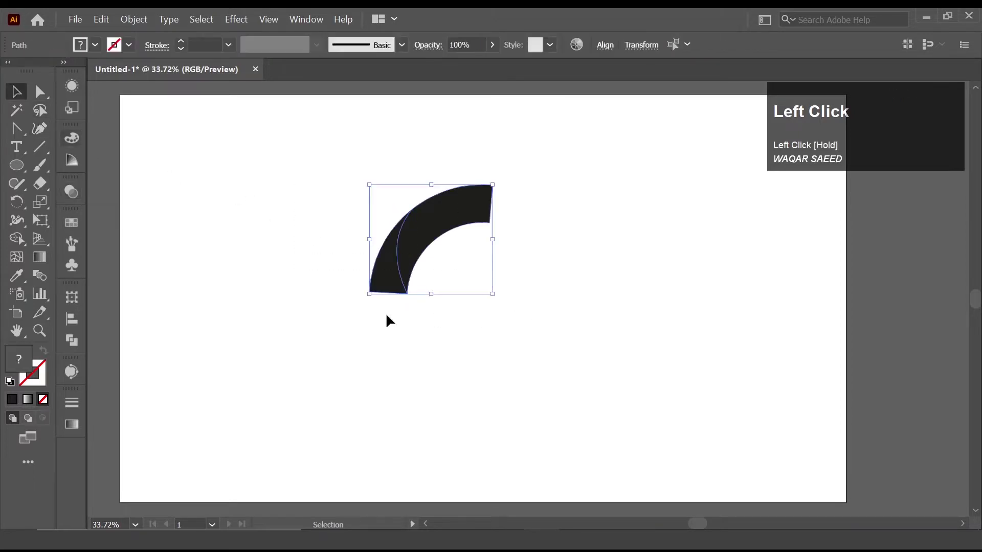
left_click(17, 240)
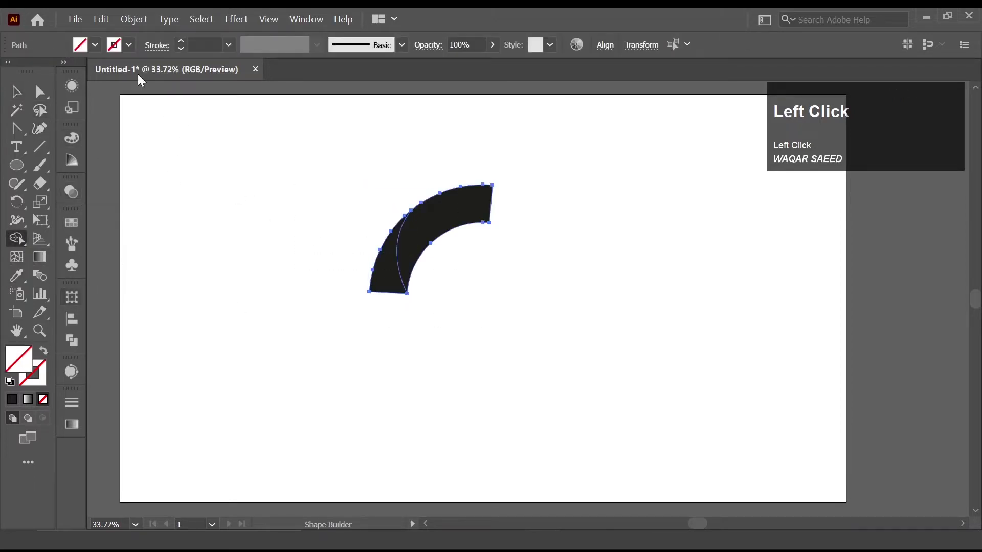
left_click(96, 46)
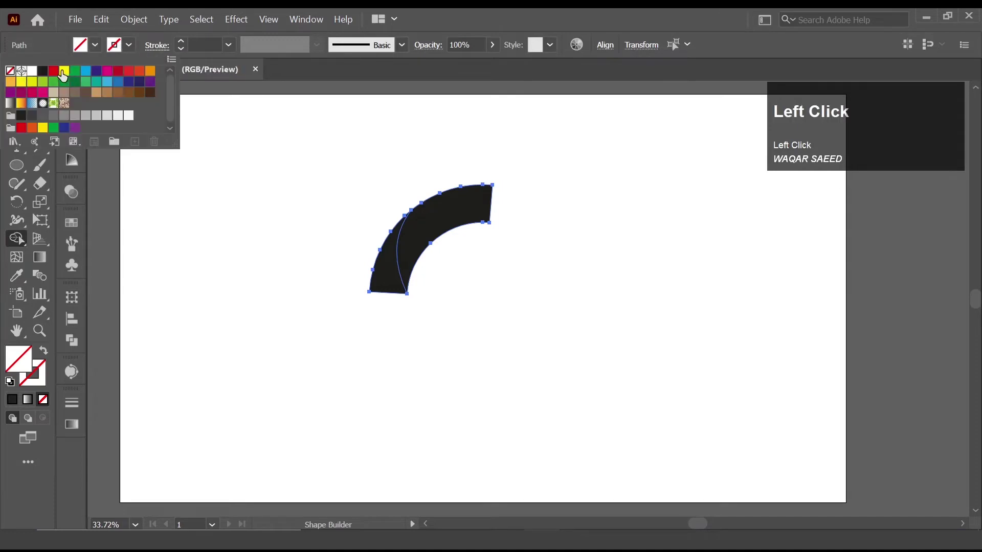
left_click(54, 72)
left_click_drag(443, 220, 381, 275)
left_click(16, 92)
left_click(230, 185)
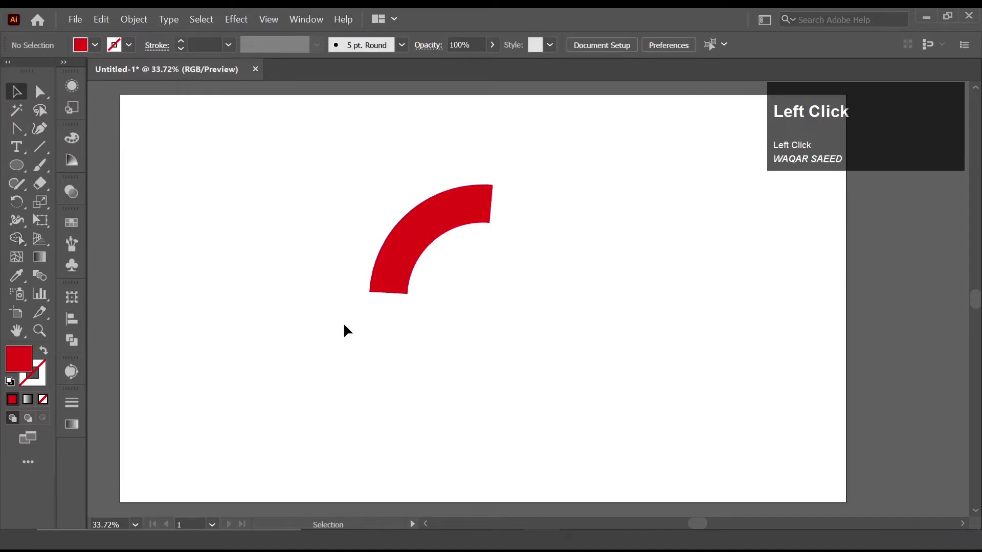
- Apply a linear white-to-black gradient fill to both pieces of the arc
left_click_drag(346, 215, 537, 325)
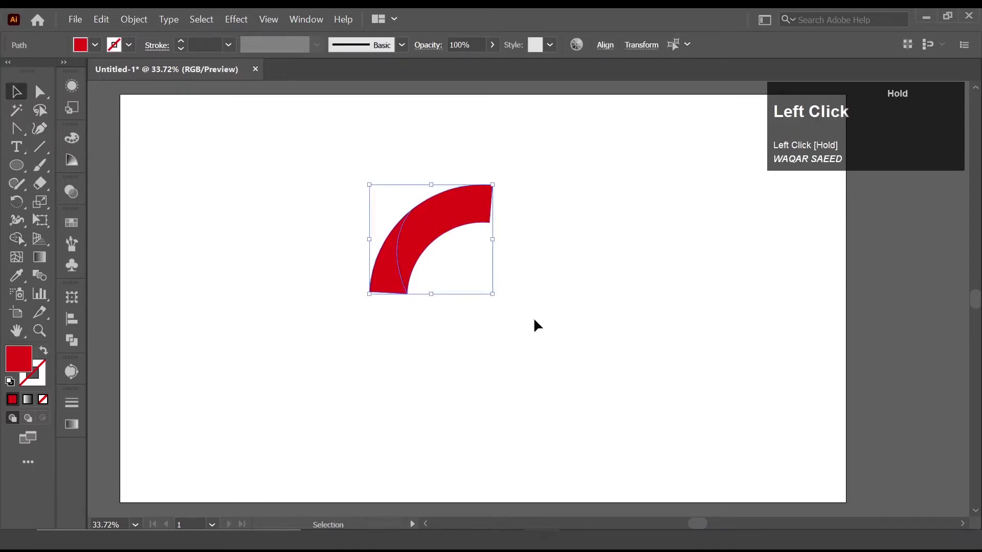
left_click(72, 424)
left_click(115, 455)
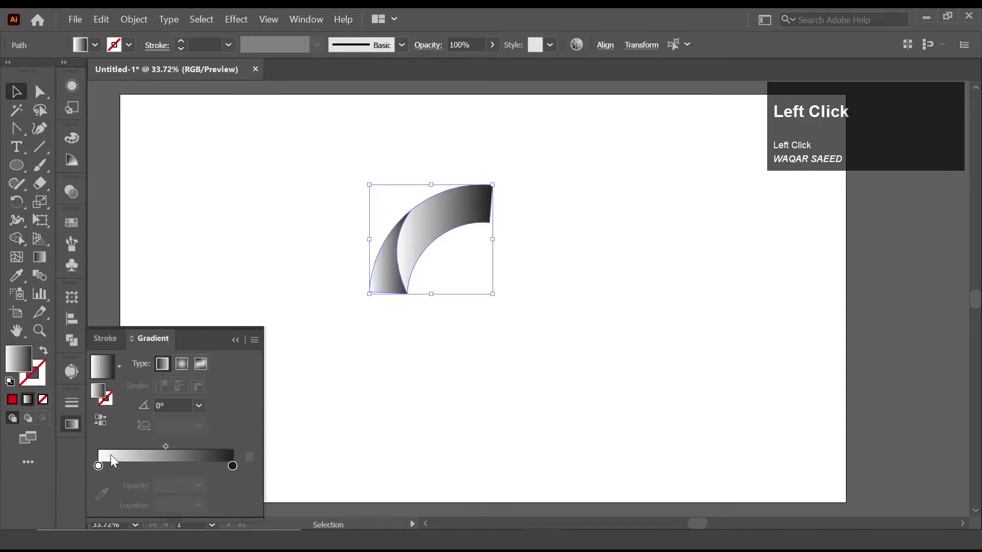
- Change the white starting stop of the arc's gradient to red and deselect the artwork
left_click(99, 468)
double_click(99, 468)
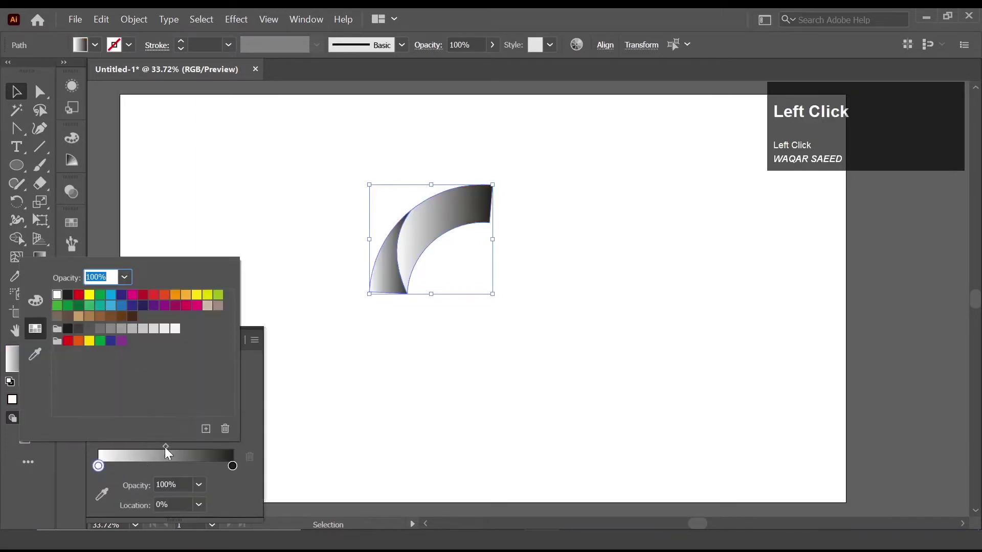
left_click(79, 295)
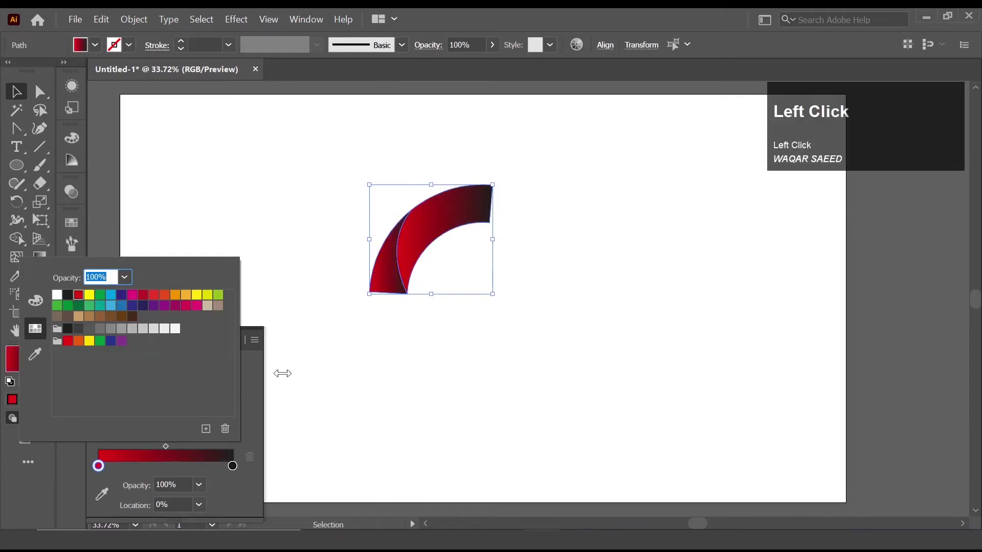
left_click(243, 359)
left_click(332, 358)
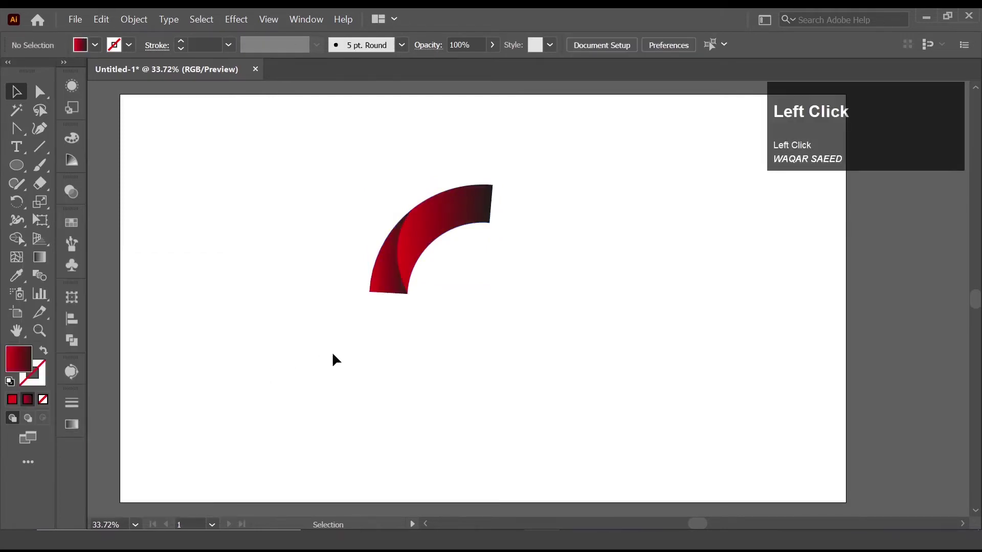
- Redirect the gradient on the arc's larger piece so it runs from red at the upper-right end to black at the lower-left end
left_click(442, 221)
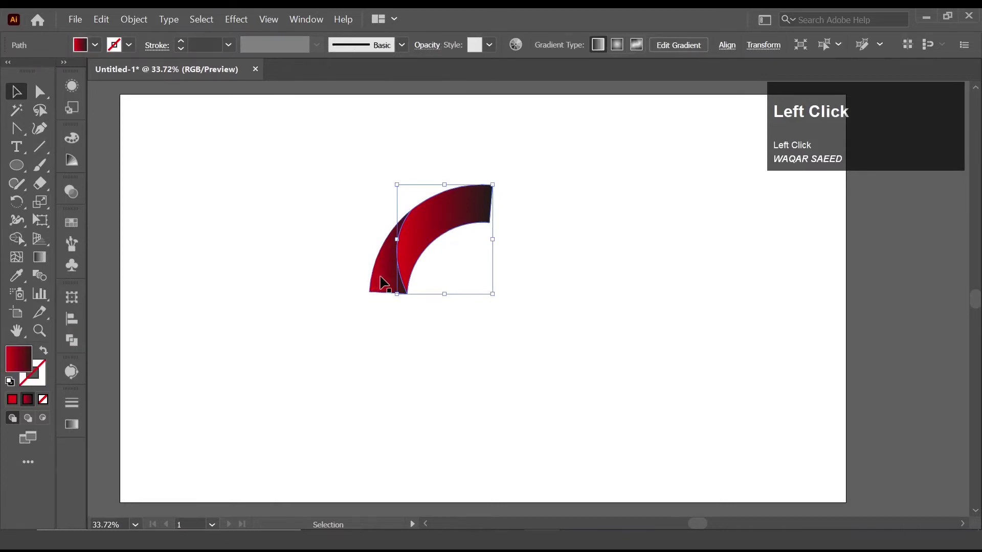
left_click(39, 257)
mouse_move(503, 180)
left_mouse_down()
mouse_move(395, 340)
mouse_move(360, 375)
mouse_move(344, 360)
left_mouse_up()
left_click(16, 92)
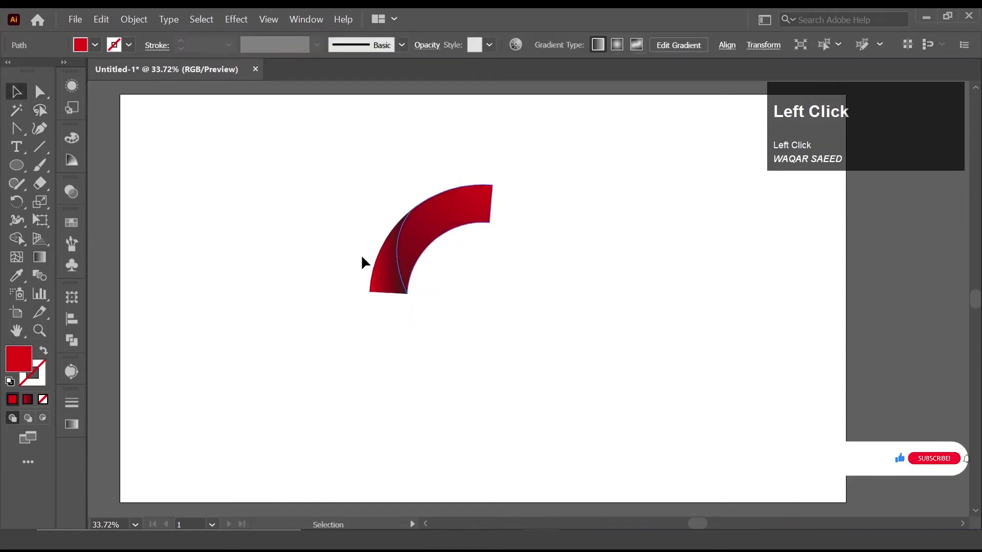
- Redirect the gradient on the arc's smaller piece so it runs from red at the bottom to black at its upper tip, and deselect it
left_click(371, 285)
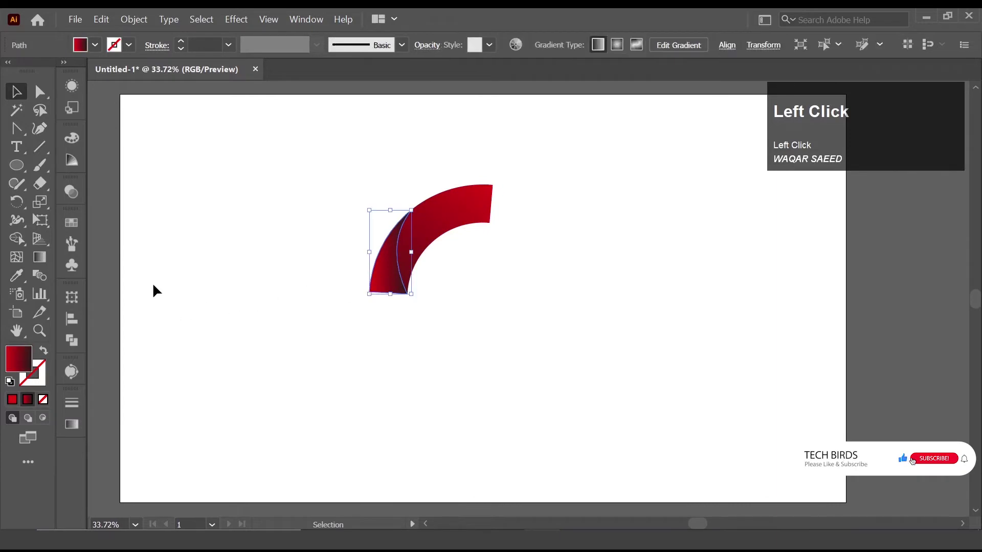
left_click(39, 258)
left_click_drag(347, 329, 410, 208)
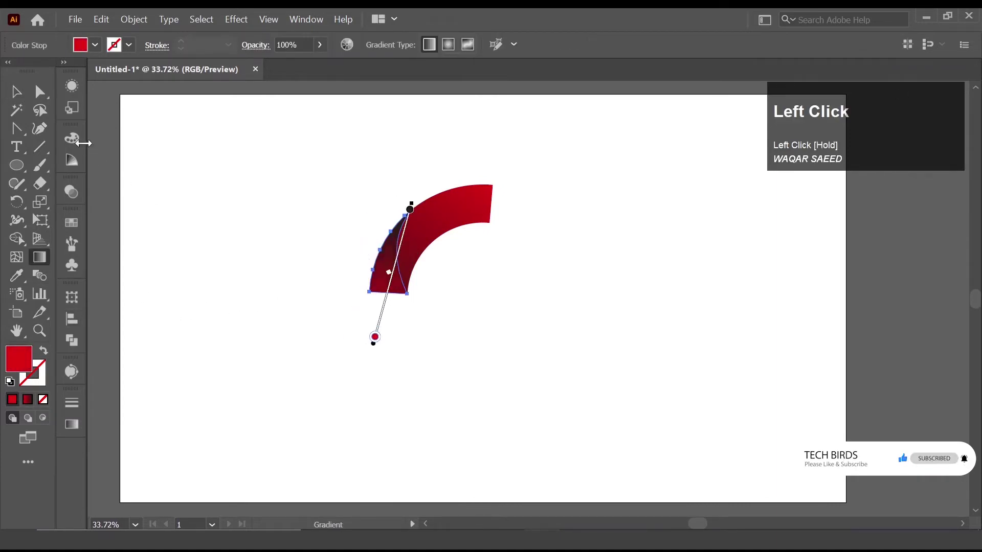
left_click(18, 94)
left_click(245, 204)
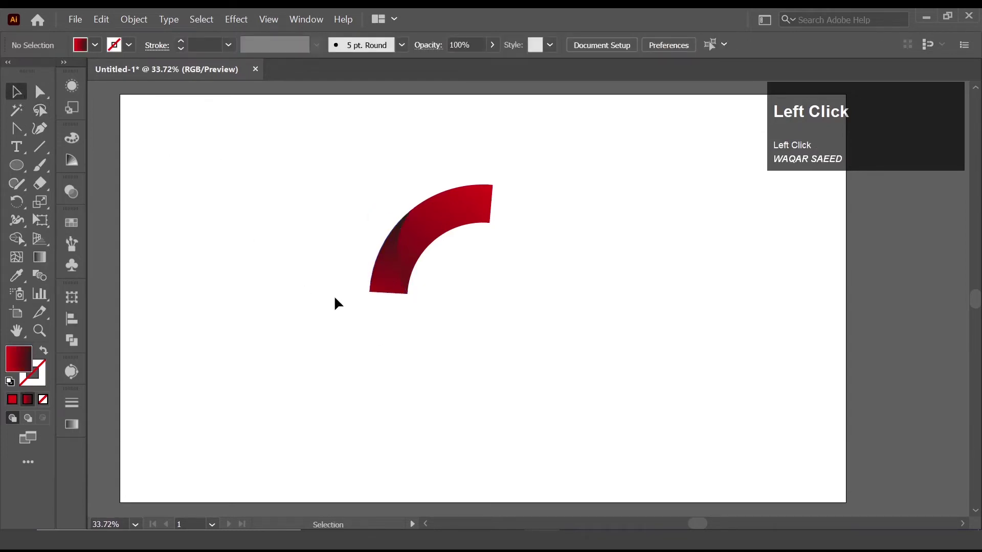
left_click(400, 273)
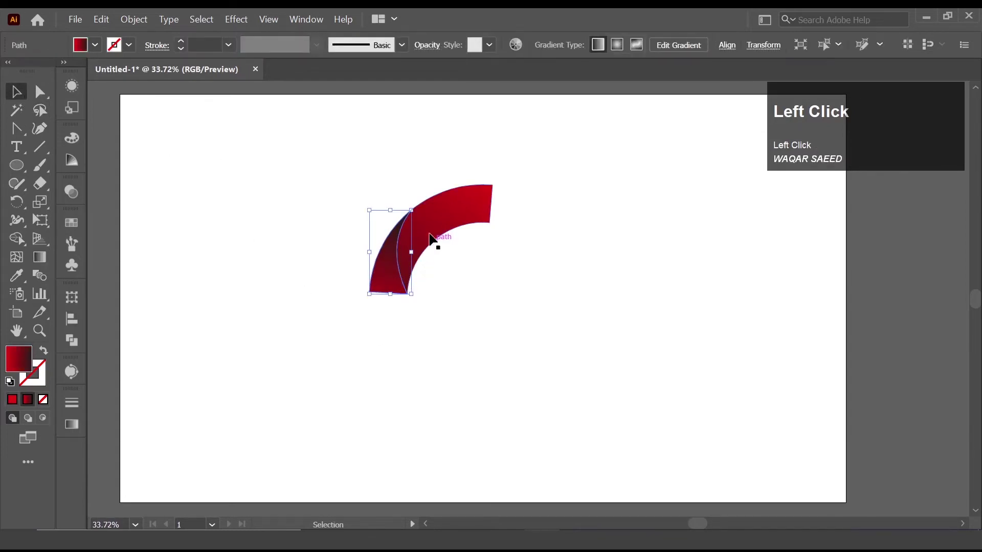
left_click(466, 296)
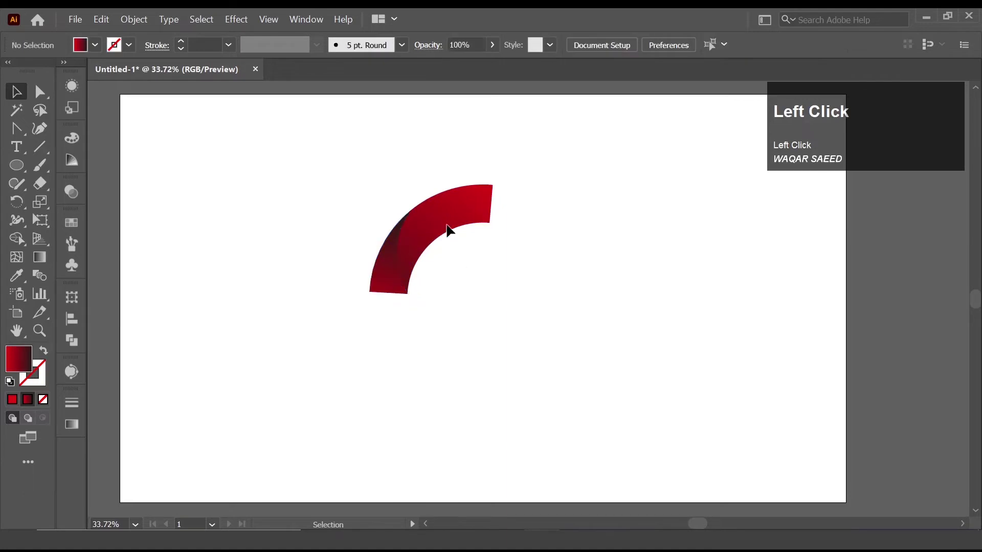
- Select both pieces of the arc and group them
left_click(446, 225)
left_click(381, 287, "shift")
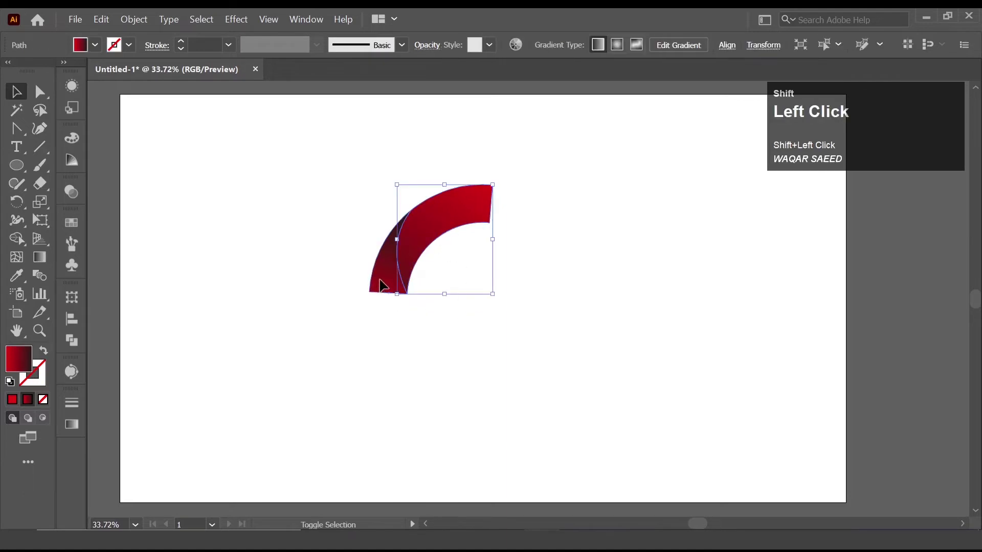
right_click(379, 284)
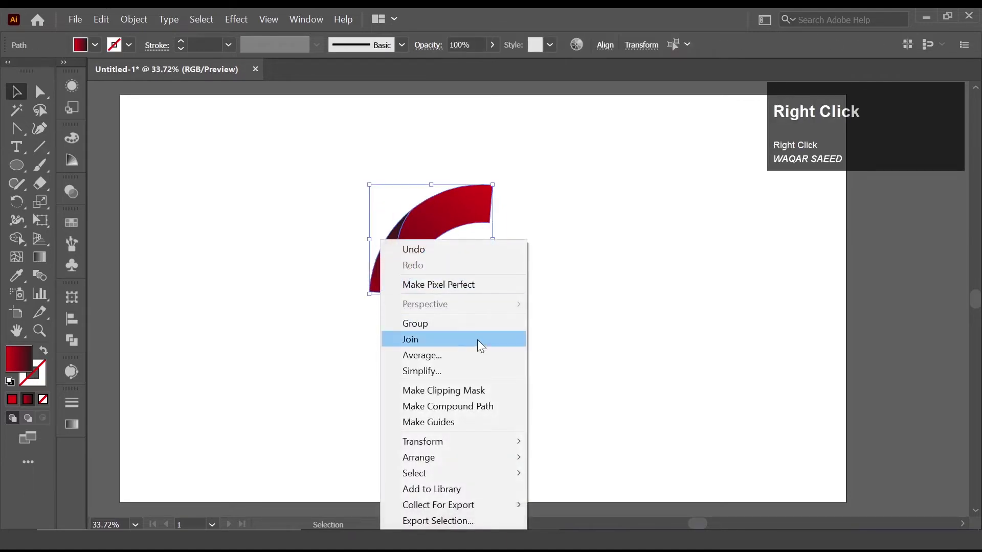
left_click(447, 325)
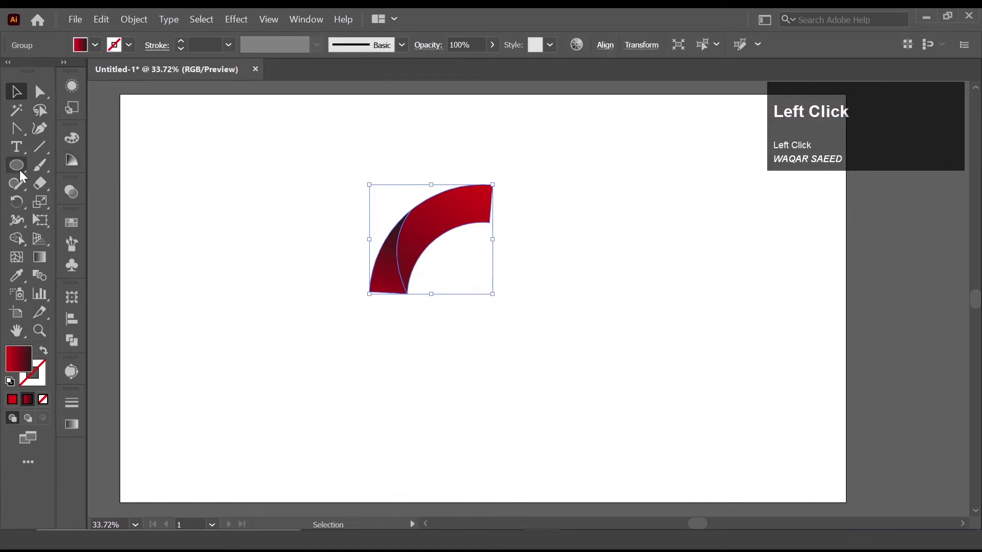
- Draw a circle overlapping the arc and centre it horizontally and vertically on the artboard
left_click(16, 166)
left_click(298, 223)
left_click(463, 309)
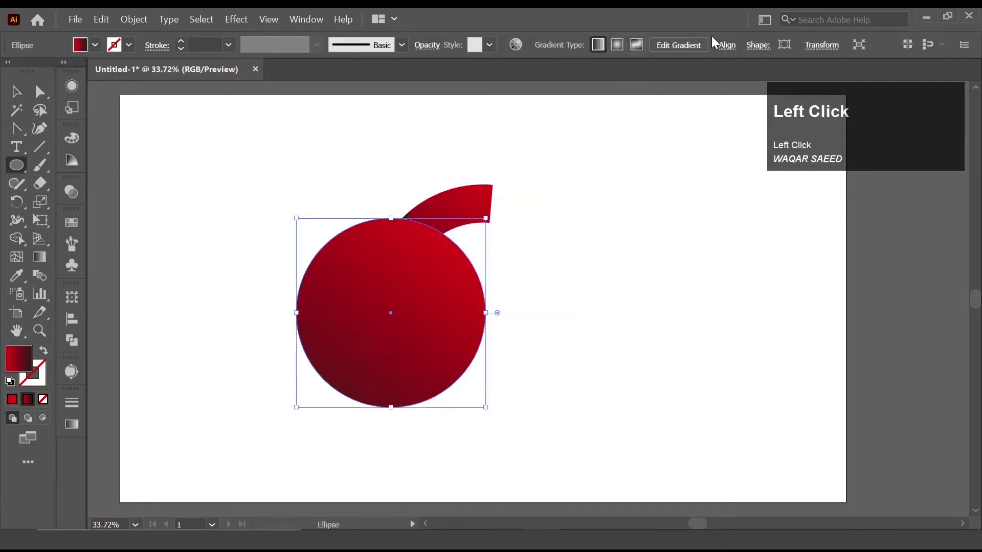
left_click(725, 45)
left_click(600, 87)
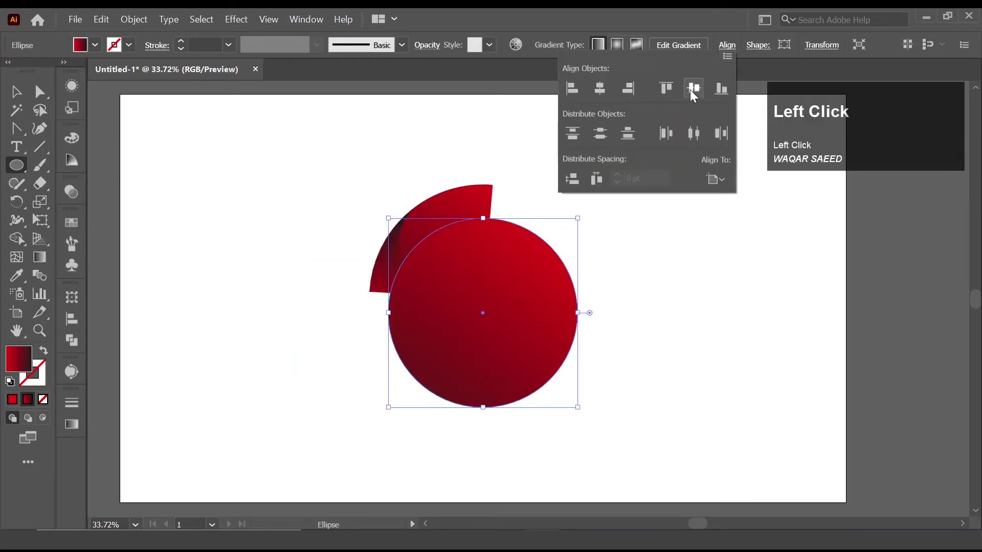
left_click(691, 88)
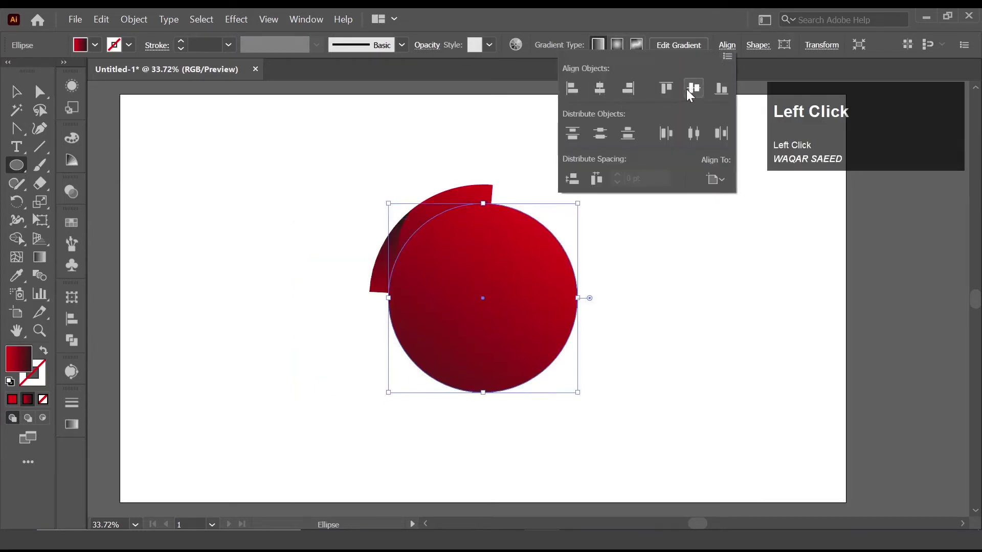
- Swap the circle's fill and stroke so only its outline is drawn, and deselect it
left_click(45, 351)
key("v")
left_click(188, 145)
- Make two rotated copies of the arc group around the circle's centre to form a ring of three evenly spaced arcs
left_click(401, 221)
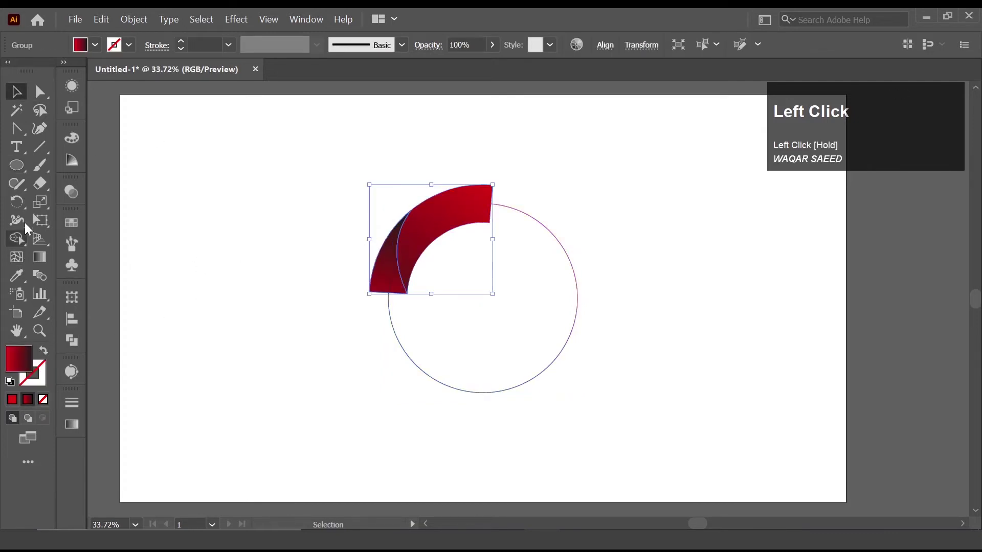
left_click(17, 202)
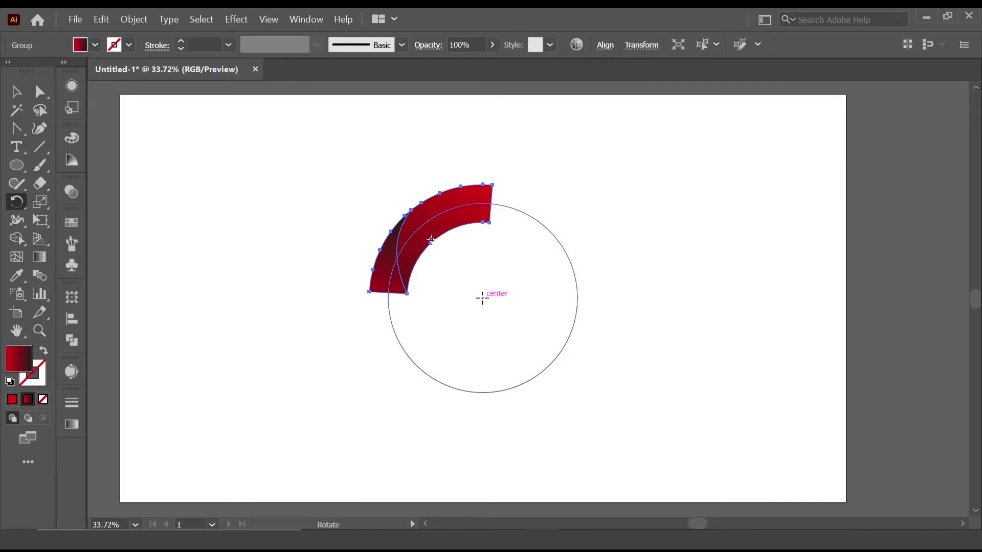
left_click(481, 298, "alt")
left_click(80, 497)
key("ctrl+d")
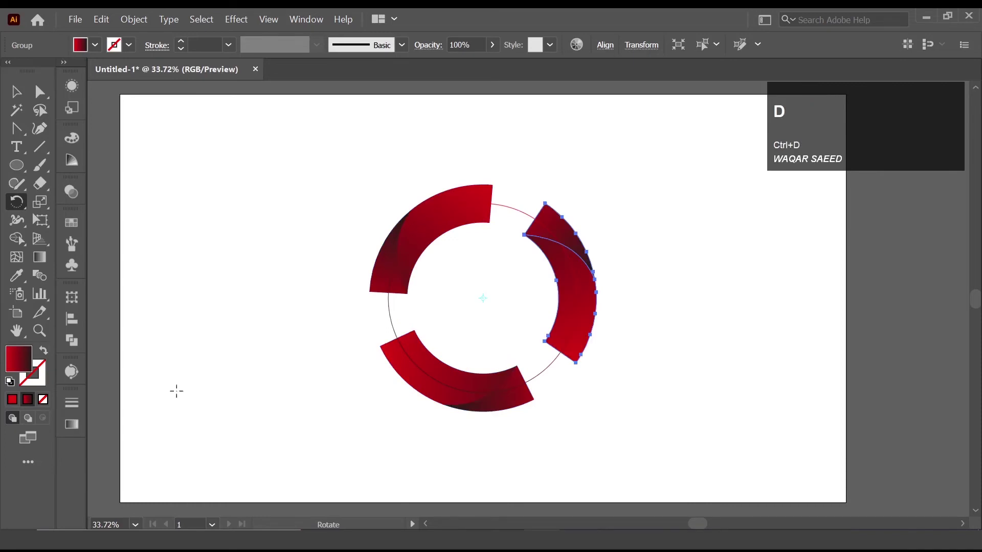
left_click(16, 92)
left_click(226, 183)
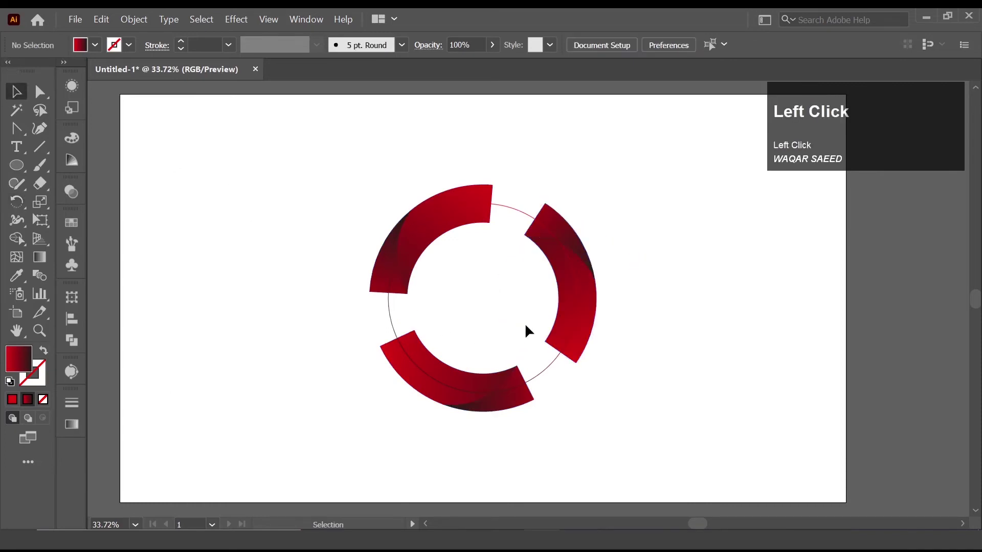
- Change the red gradient stop of the ring's right-hand arc to light blue
left_click(567, 326)
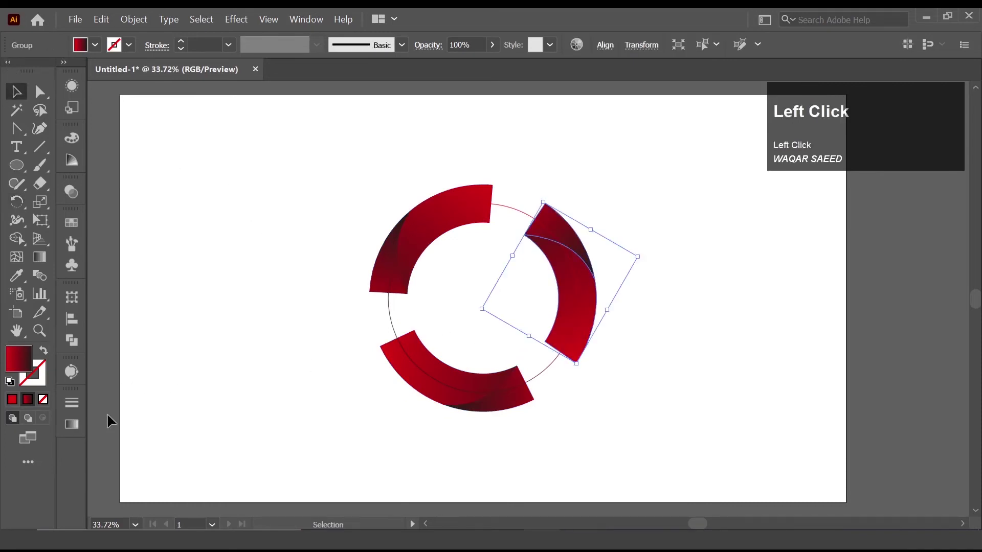
left_click(71, 424)
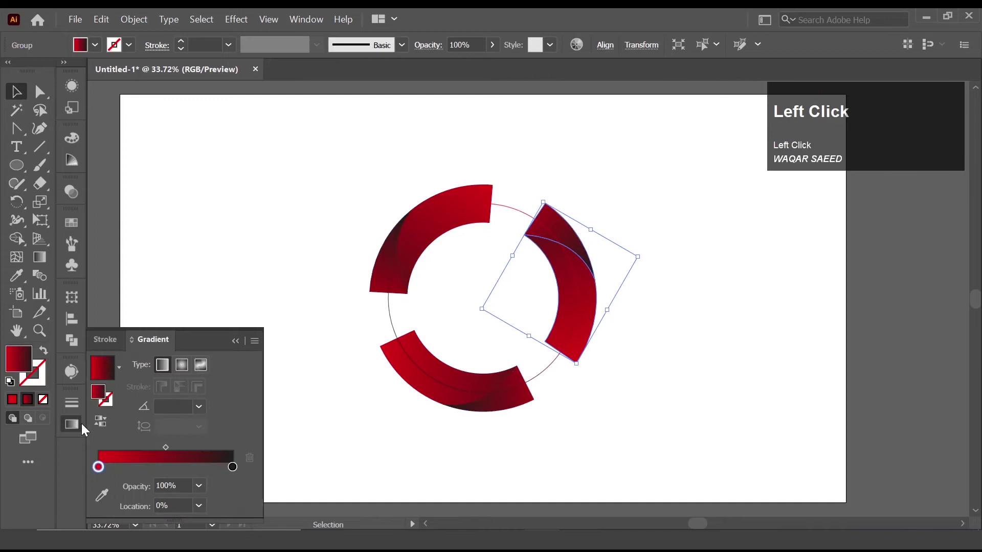
double_click(98, 467)
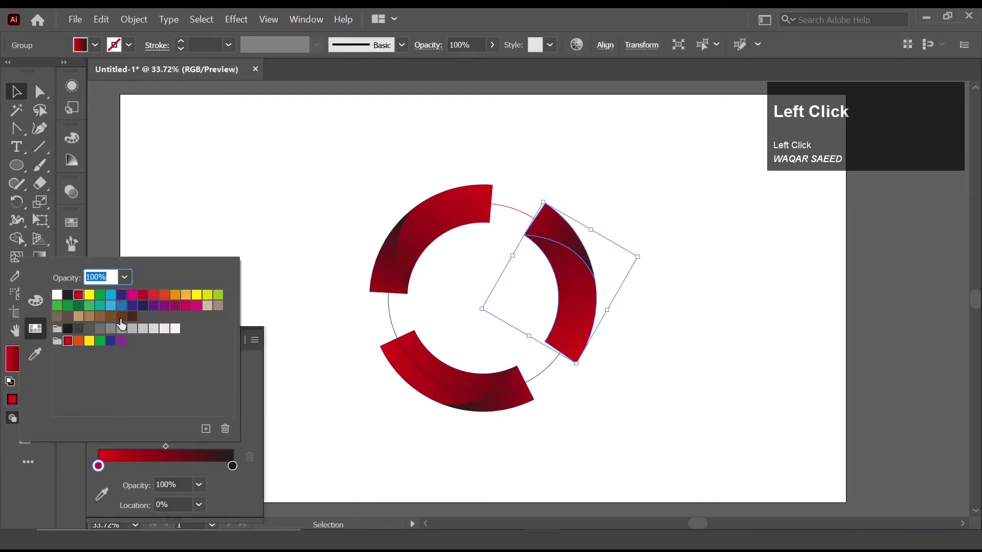
left_click(111, 295)
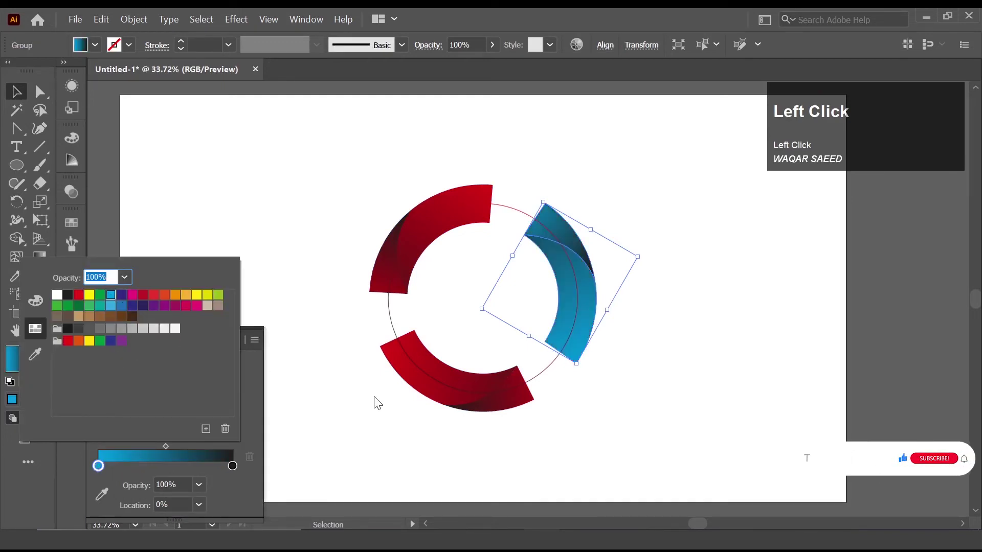
- Change the red gradient stop of the ring's bottom arc to the green swatch C=50 M=0 Y=100 K=0 and deselect it
left_click(404, 389)
left_click(425, 386)
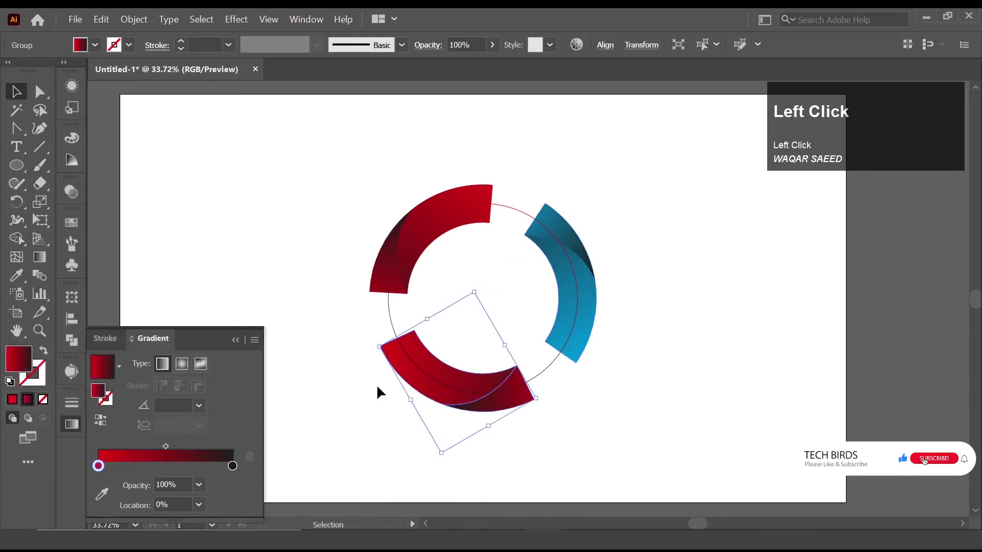
double_click(98, 466)
left_click(218, 297)
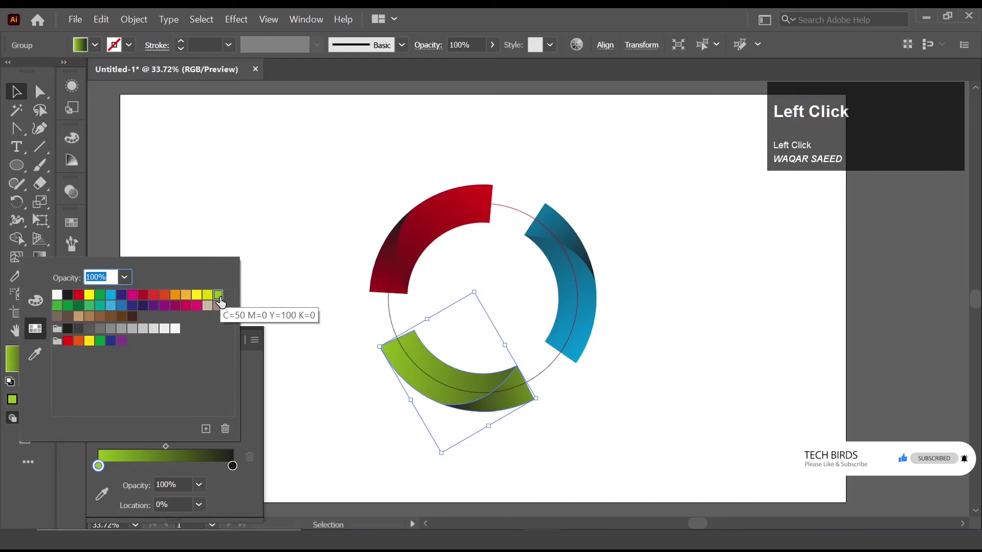
left_click(314, 404)
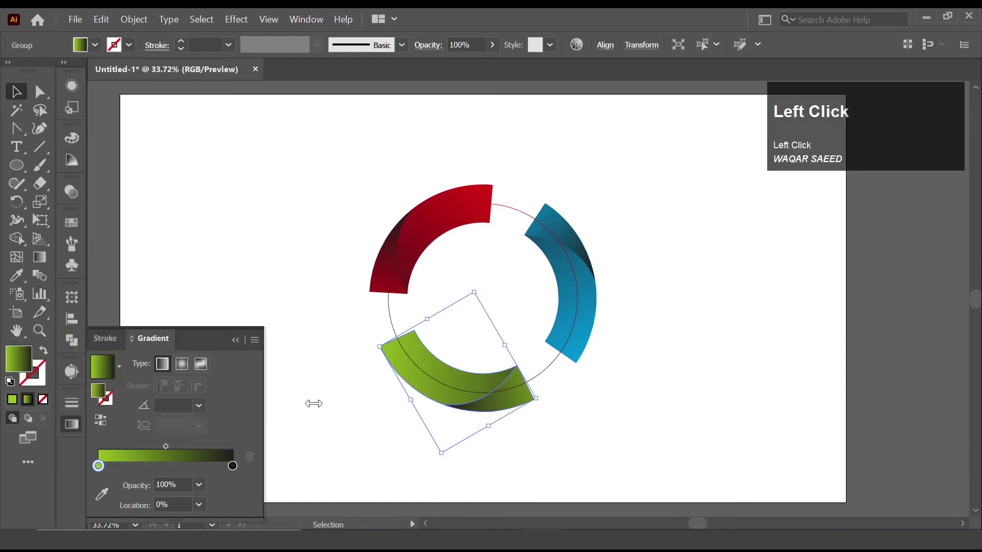
left_click(236, 340)
left_click(124, 194)
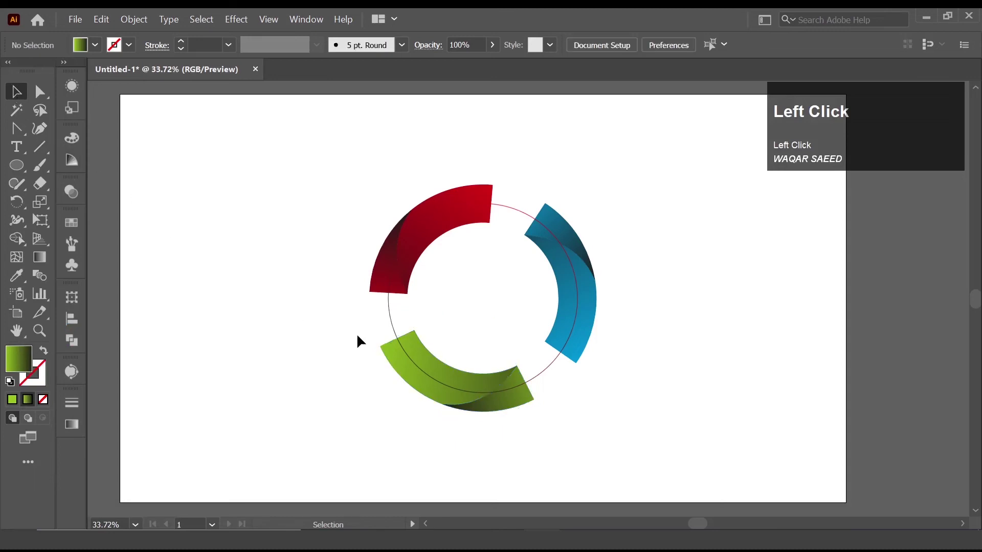
- Select the thin guide circle running through the arcs and delete it
left_click(388, 314)
left_click(376, 309)
left_click(343, 231)
- Scale the three arcs down together about their centre and move them up on the artboard
left_click_drag(313, 190, 656, 419)
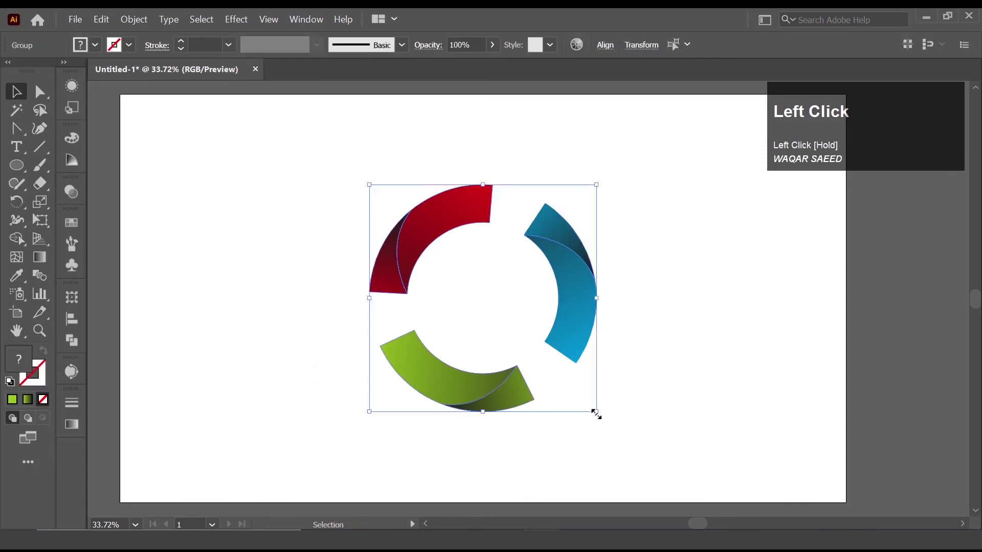
left_click_drag(597, 412, 564, 379)
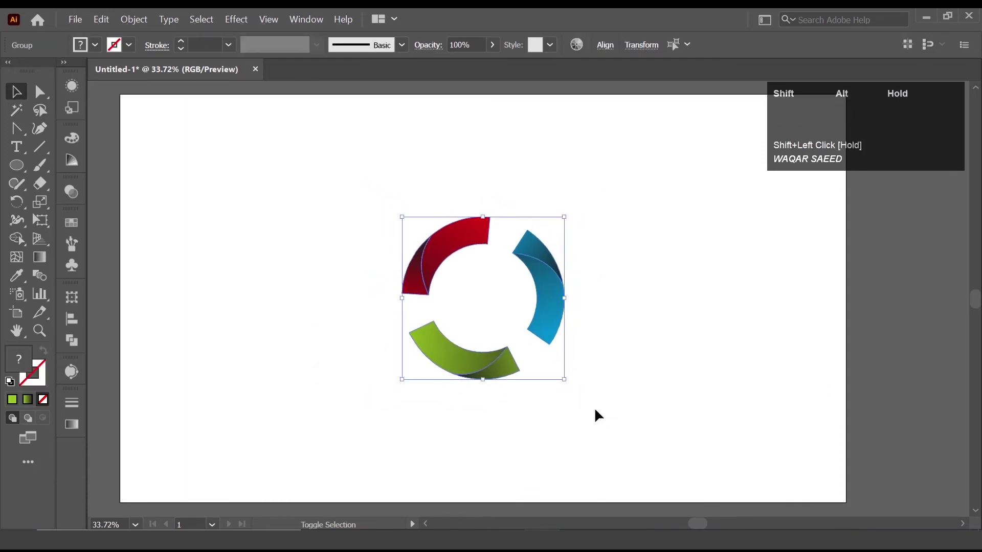
left_click(298, 238)
left_click_drag(334, 227, 671, 375)
left_click_drag(543, 307, 547, 254)
left_click(599, 383)
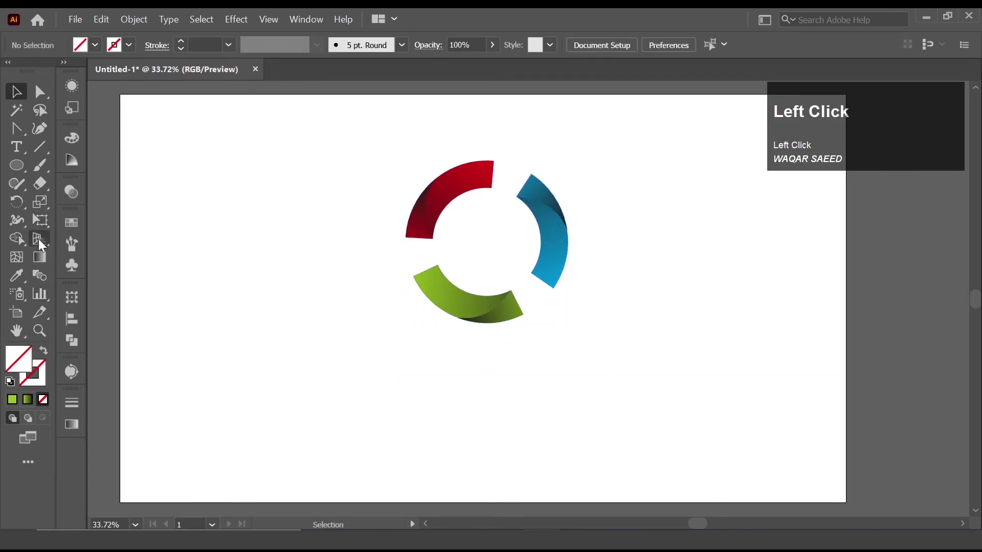
- Add the text "COMPANY NAME" below the ring of arcs
left_click(15, 150)
left_click(436, 360)
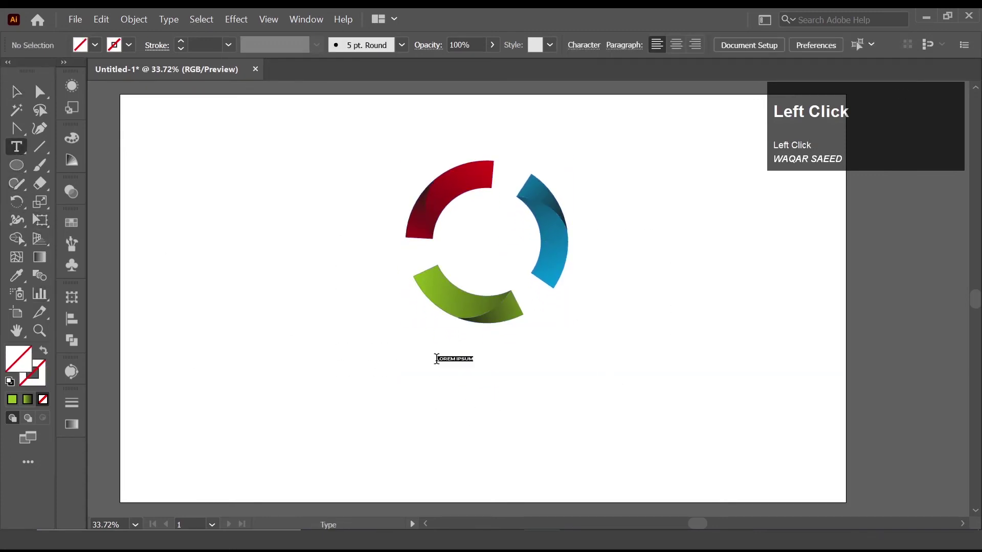
key("shift+c")
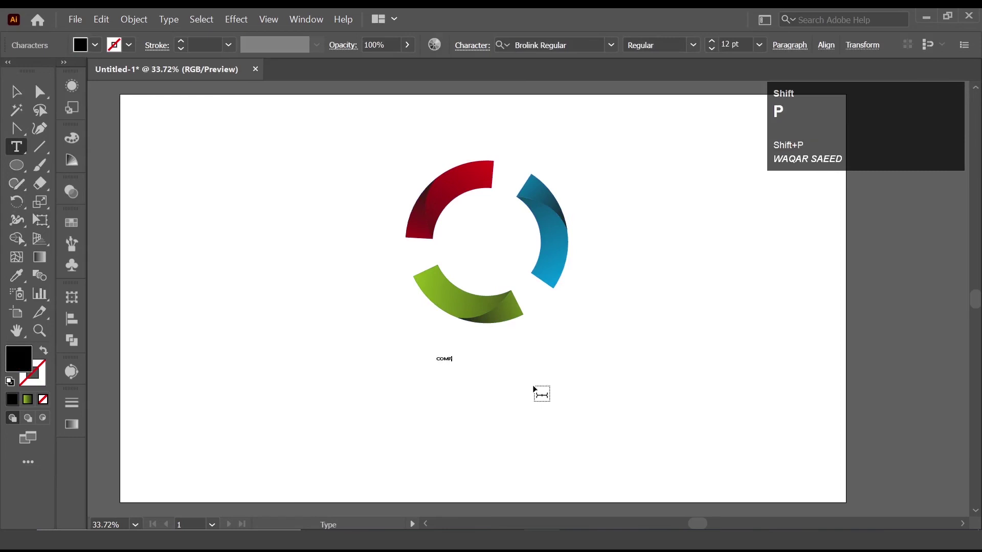
type("OMPANY")
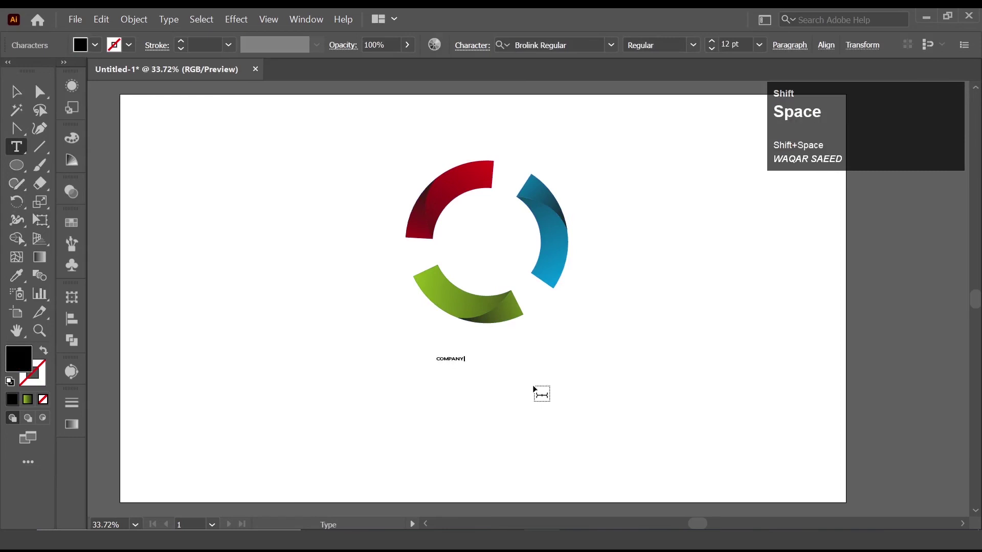
type(" MAME")
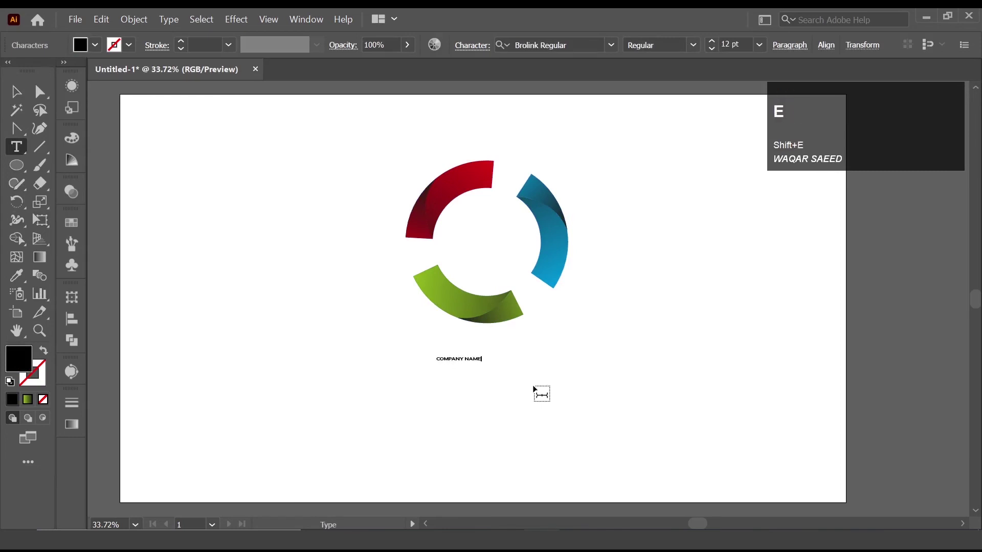
left_click(19, 100)
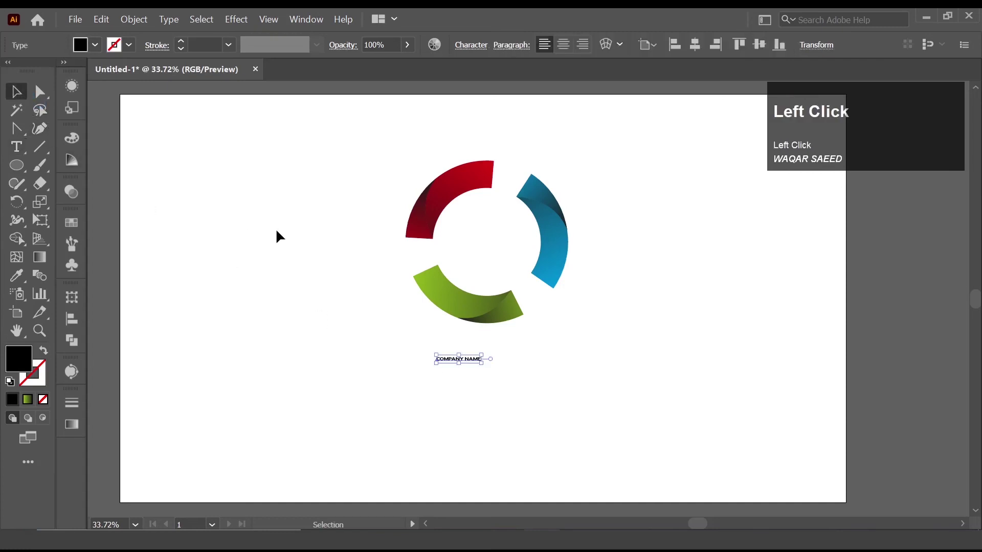
- Enlarge the "COMPANY NAME" text to roughly the width of the ring and place it just beneath
left_click(521, 438)
left_click(478, 363)
left_click_drag(481, 363, 521, 351)
- Group the three arcs and paste a copy in front, scaled to about half size around the same centre
left_click_drag(392, 212, 609, 307)
key("ctrl+g")
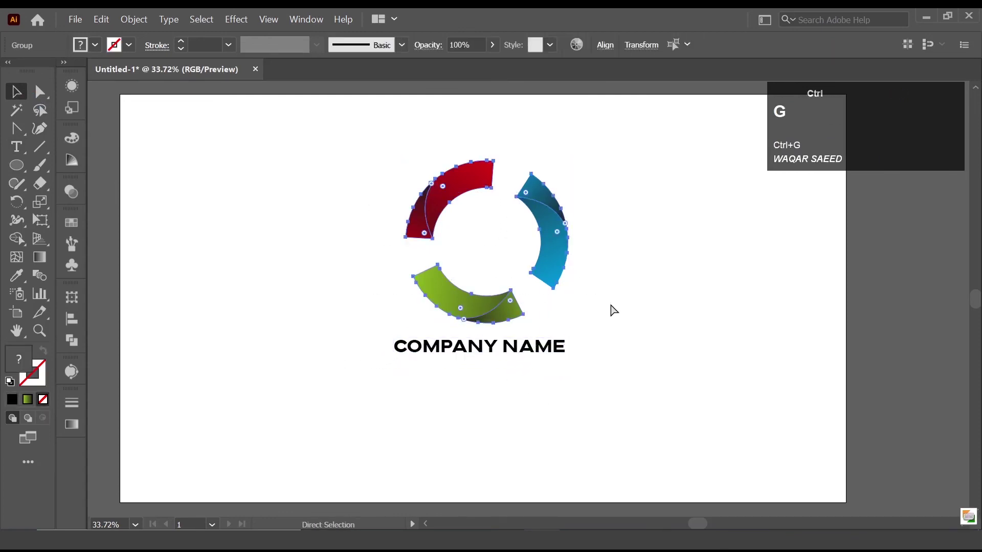
key("ctrl+f")
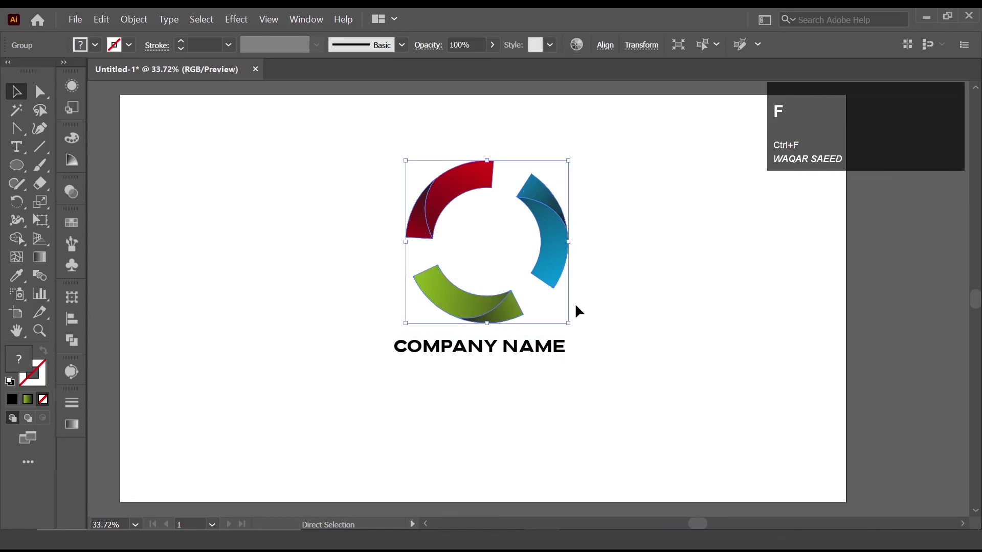
left_click_drag(567, 322, 529, 297)
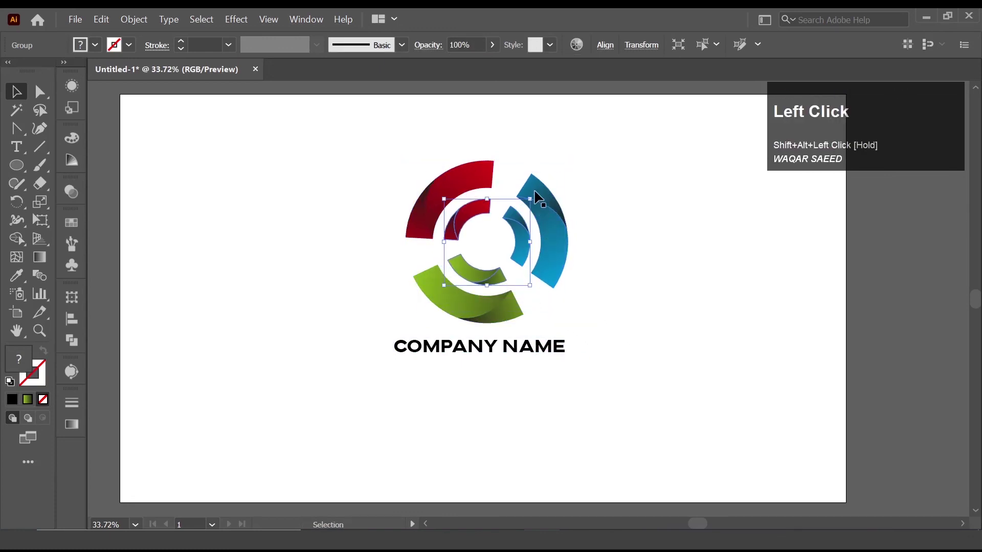
- Rotate the small inner ring clockwise by about 45° and centre the "COMPANY NAME" text under the logo
left_click_drag(535, 191, 583, 240)
left_click(559, 404)
left_click_drag(498, 350, 507, 346)
left_click(606, 381)
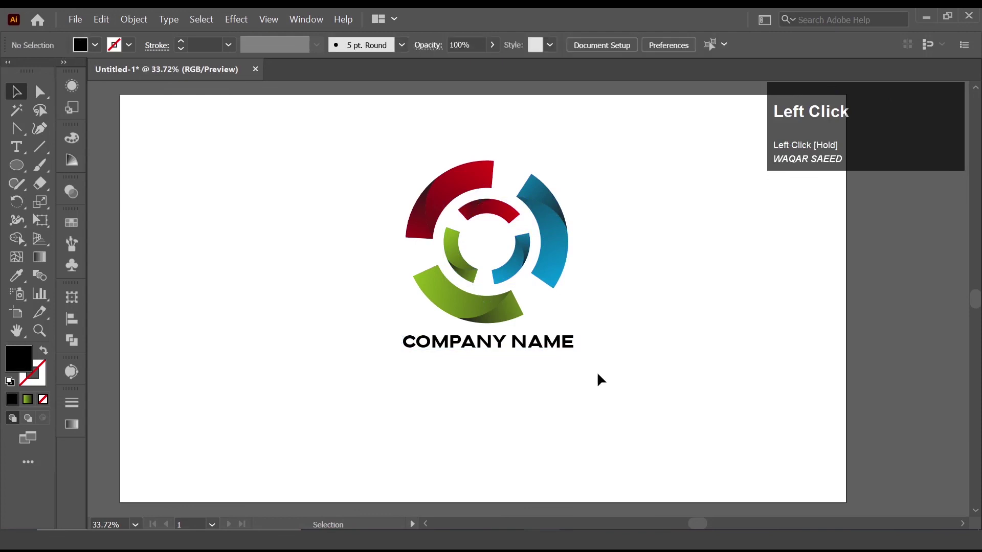
- Select the whole logo with its text, enlarge it proportionally and reposition it in the middle of the artboard
left_click_drag(381, 180, 629, 391)
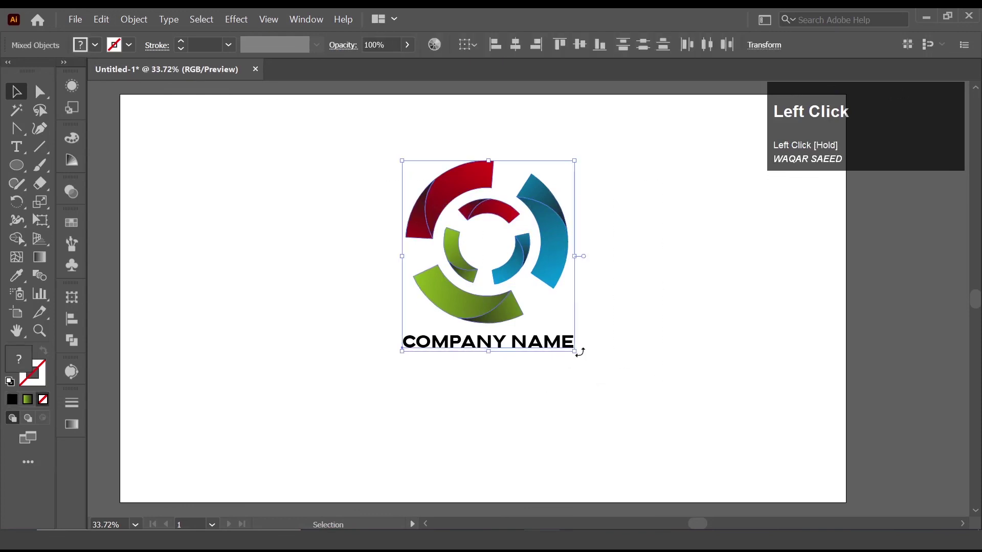
left_click_drag(574, 350, 637, 408)
left_click_drag(577, 229, 559, 263)
left_click(667, 323)
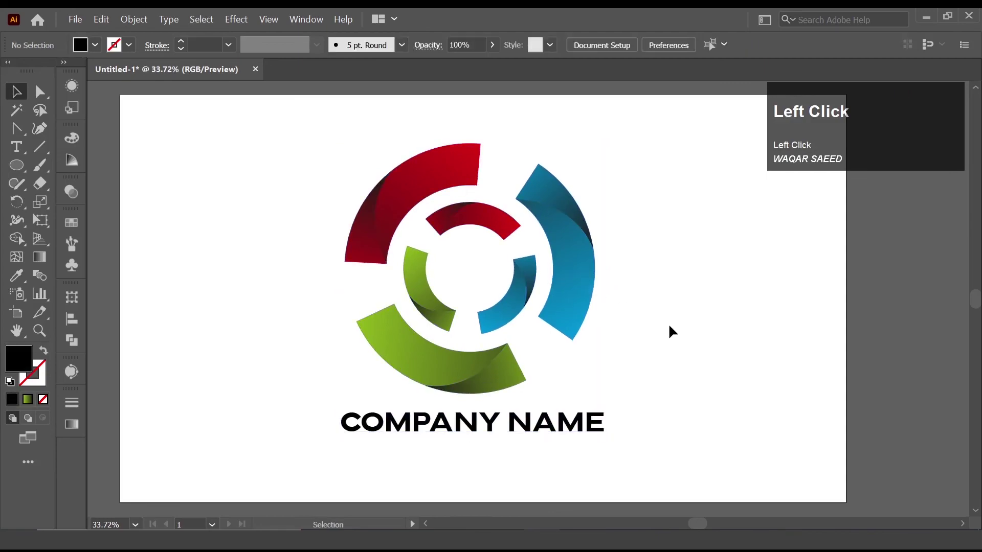